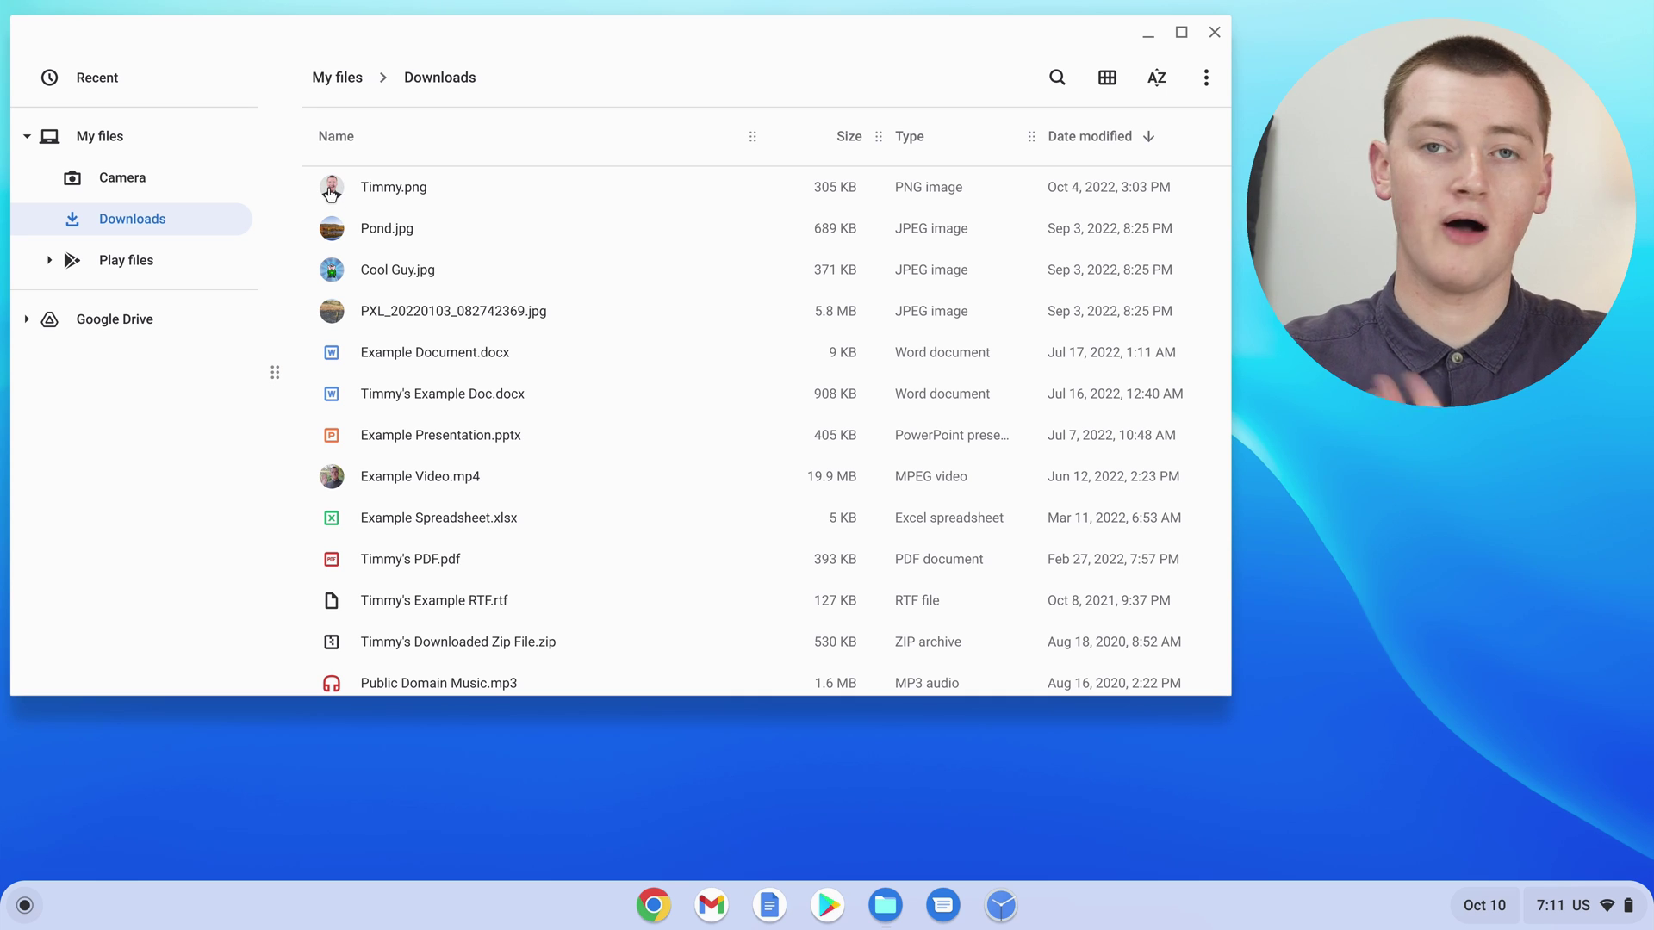
Select Timmy.png, Example Document.docx, Timmy's PDF.pdf, the PXL photo and Cool Guy.jpg, then clear the selection
click(330, 191)
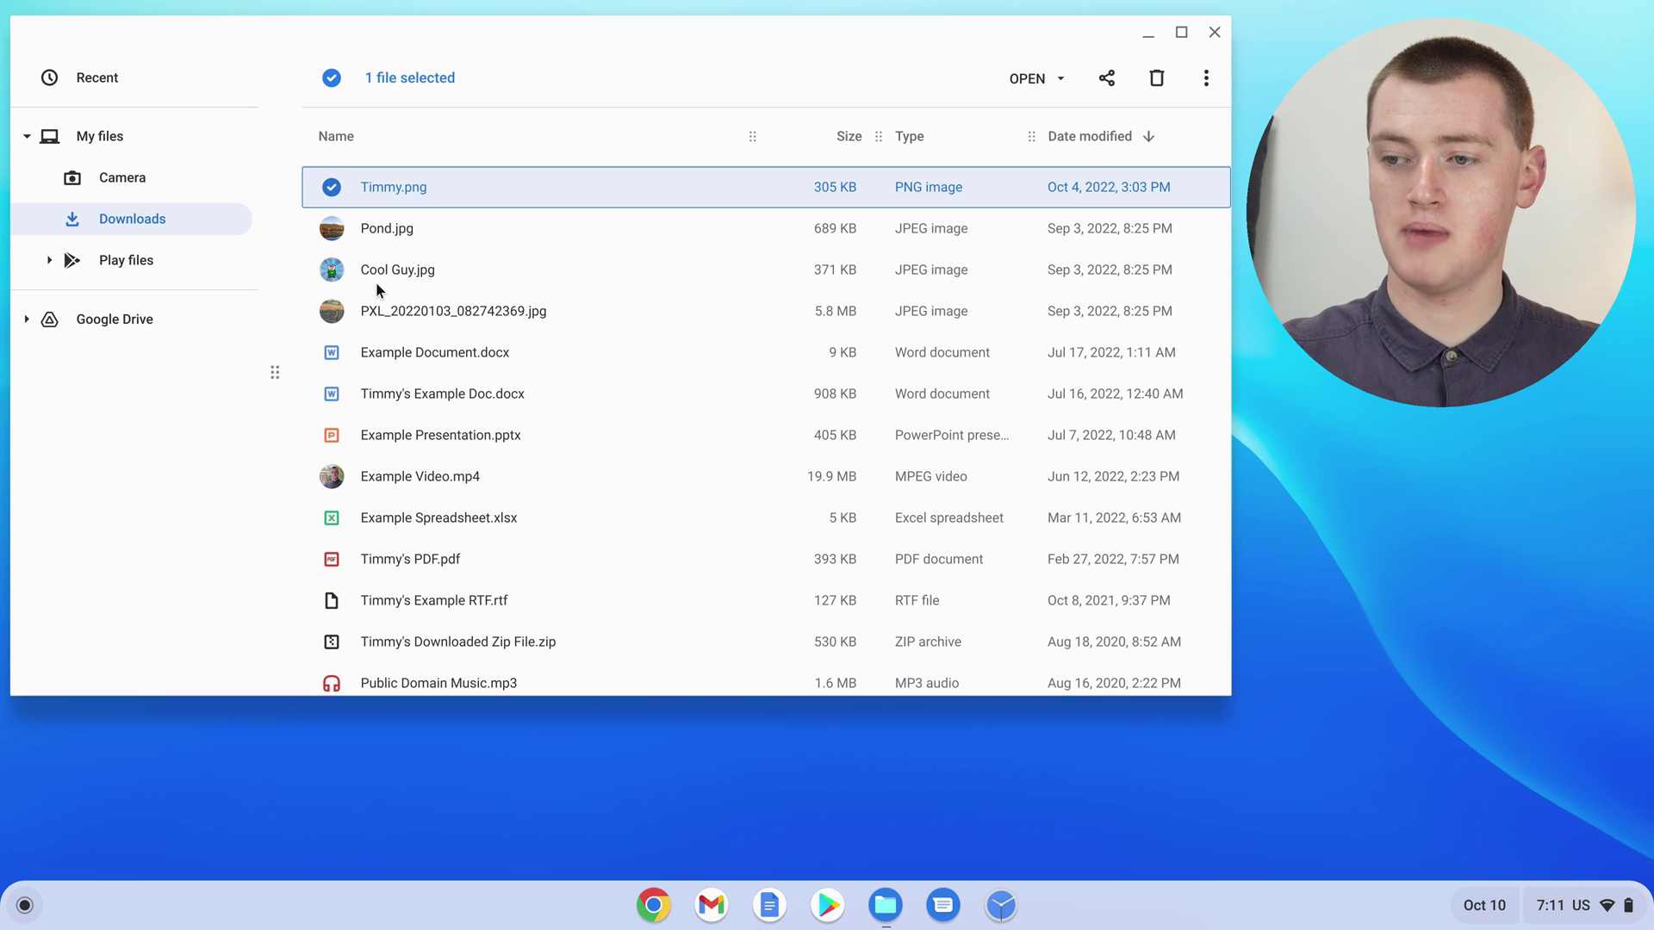
click(335, 363)
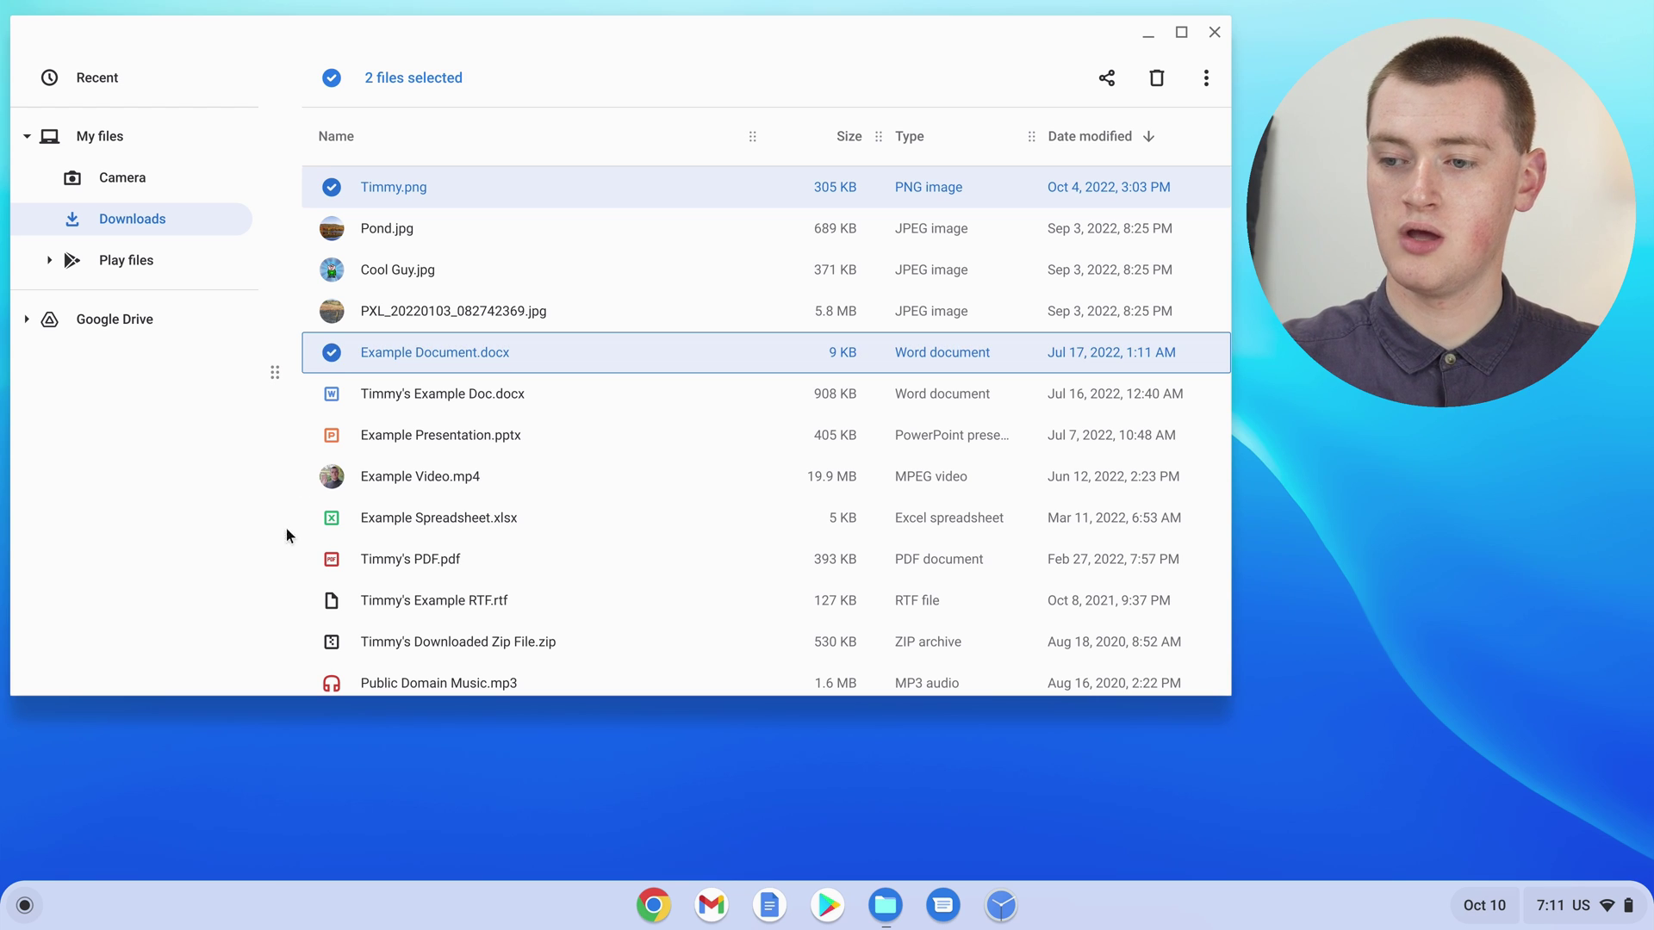
click(333, 555)
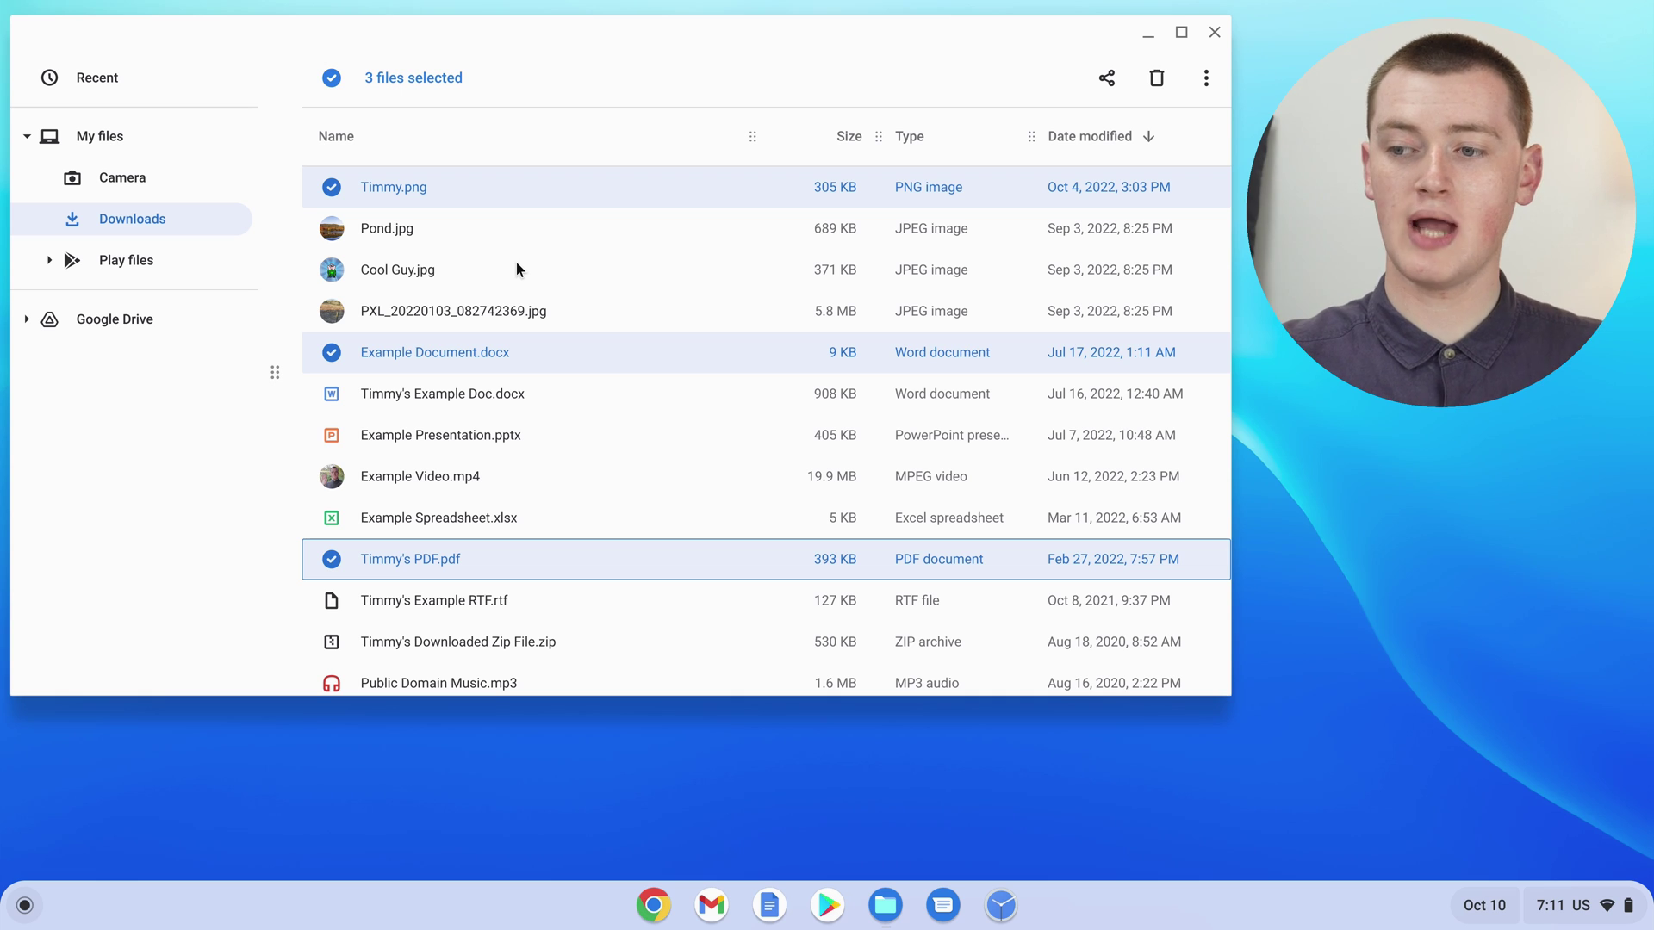
click(337, 317)
click(334, 272)
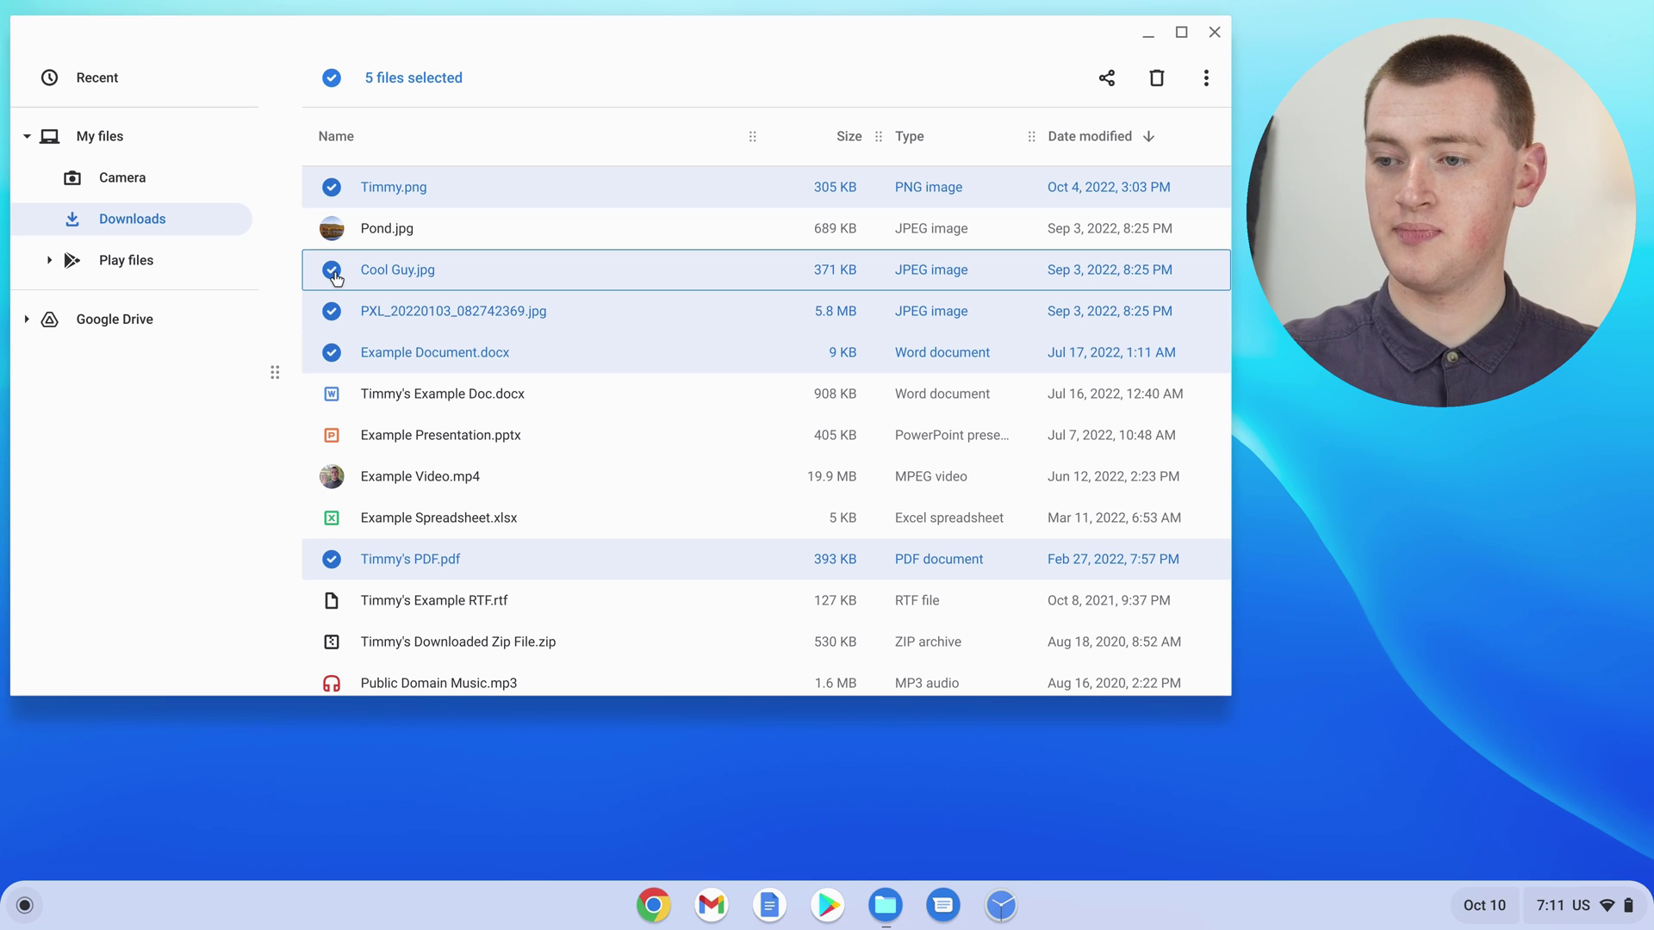
click(298, 603)
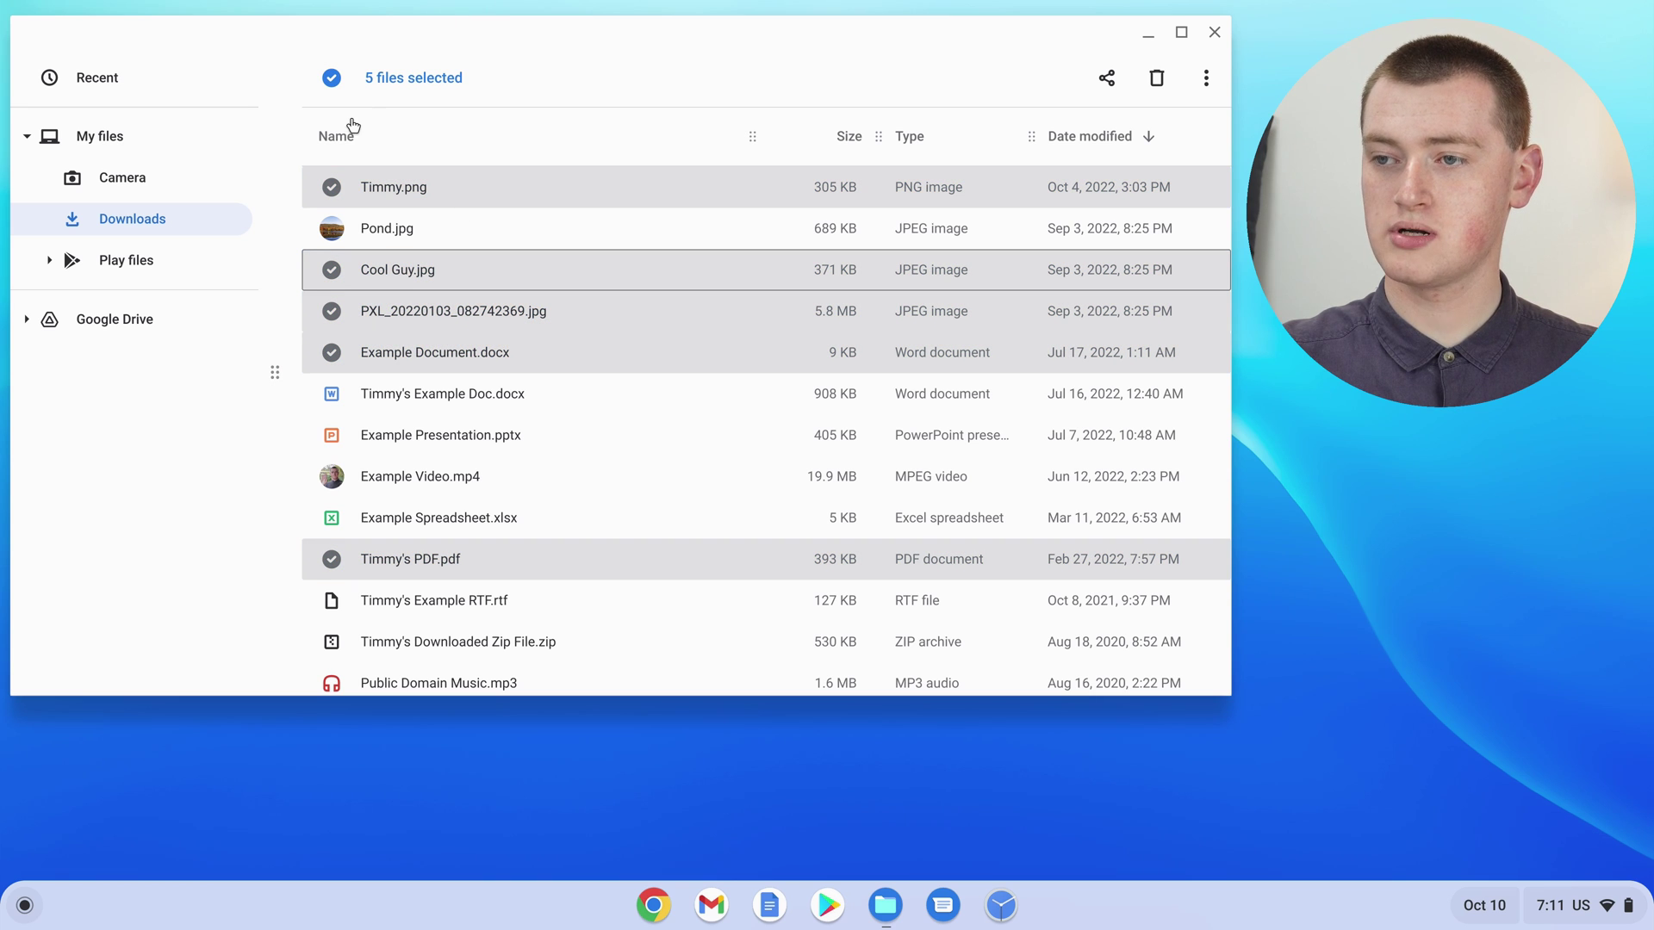
click(331, 78)
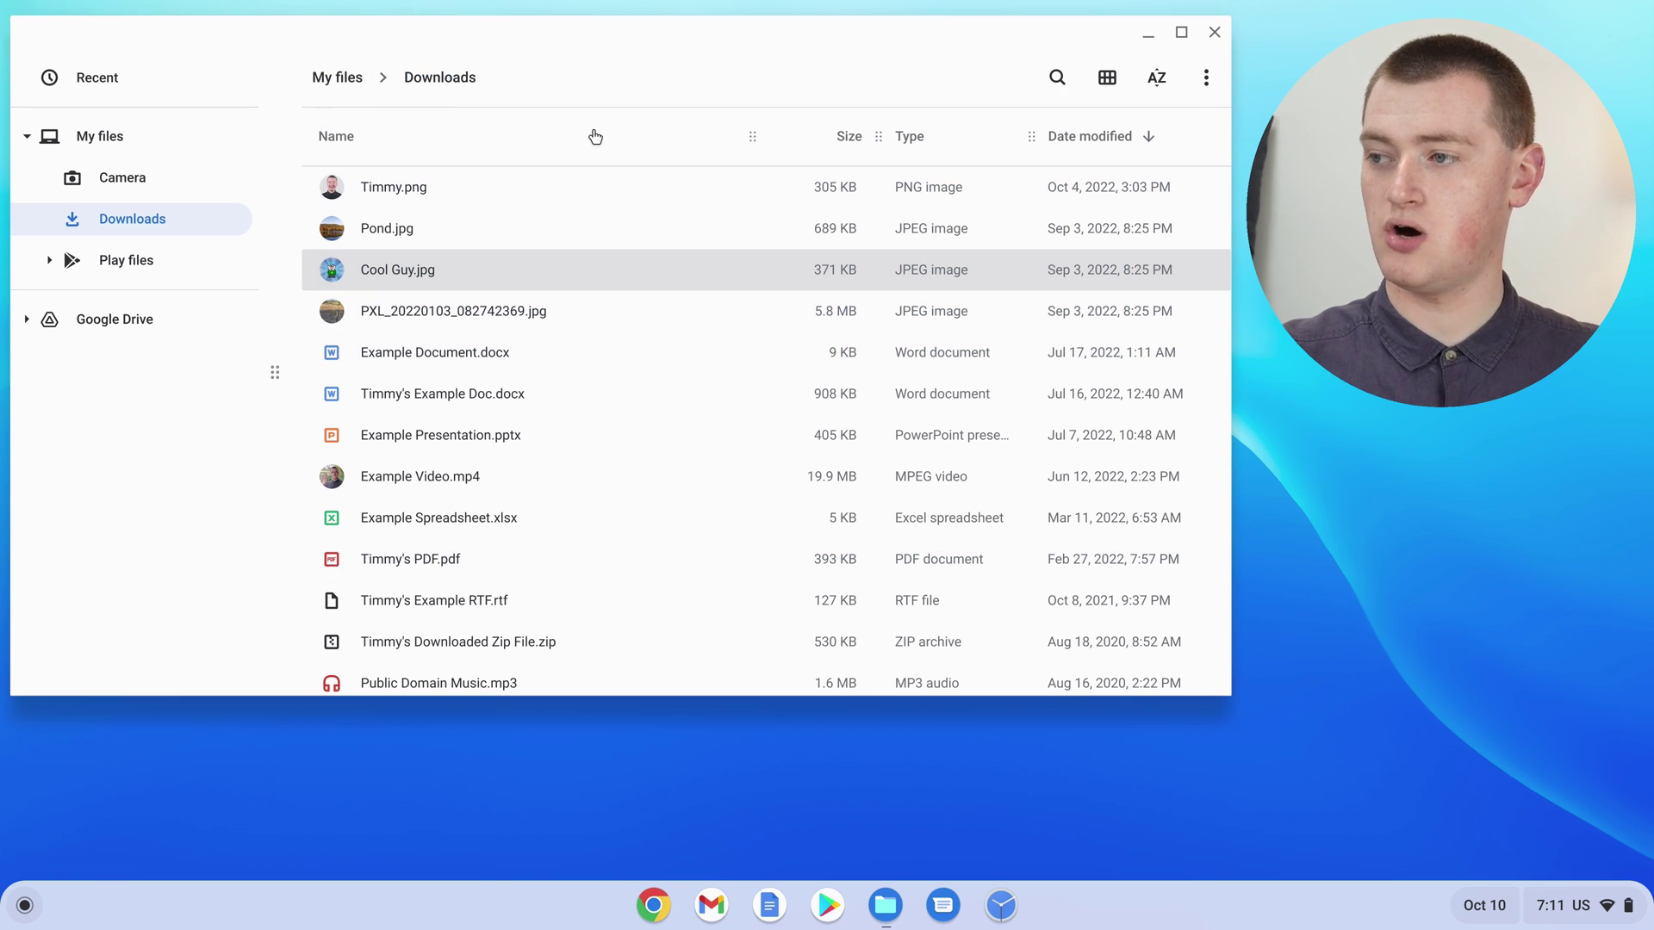
Switch to the thumbnail grid, select Pond.jpg, Cool Guy.jpg and the PXL photo, then clear them
click(1109, 78)
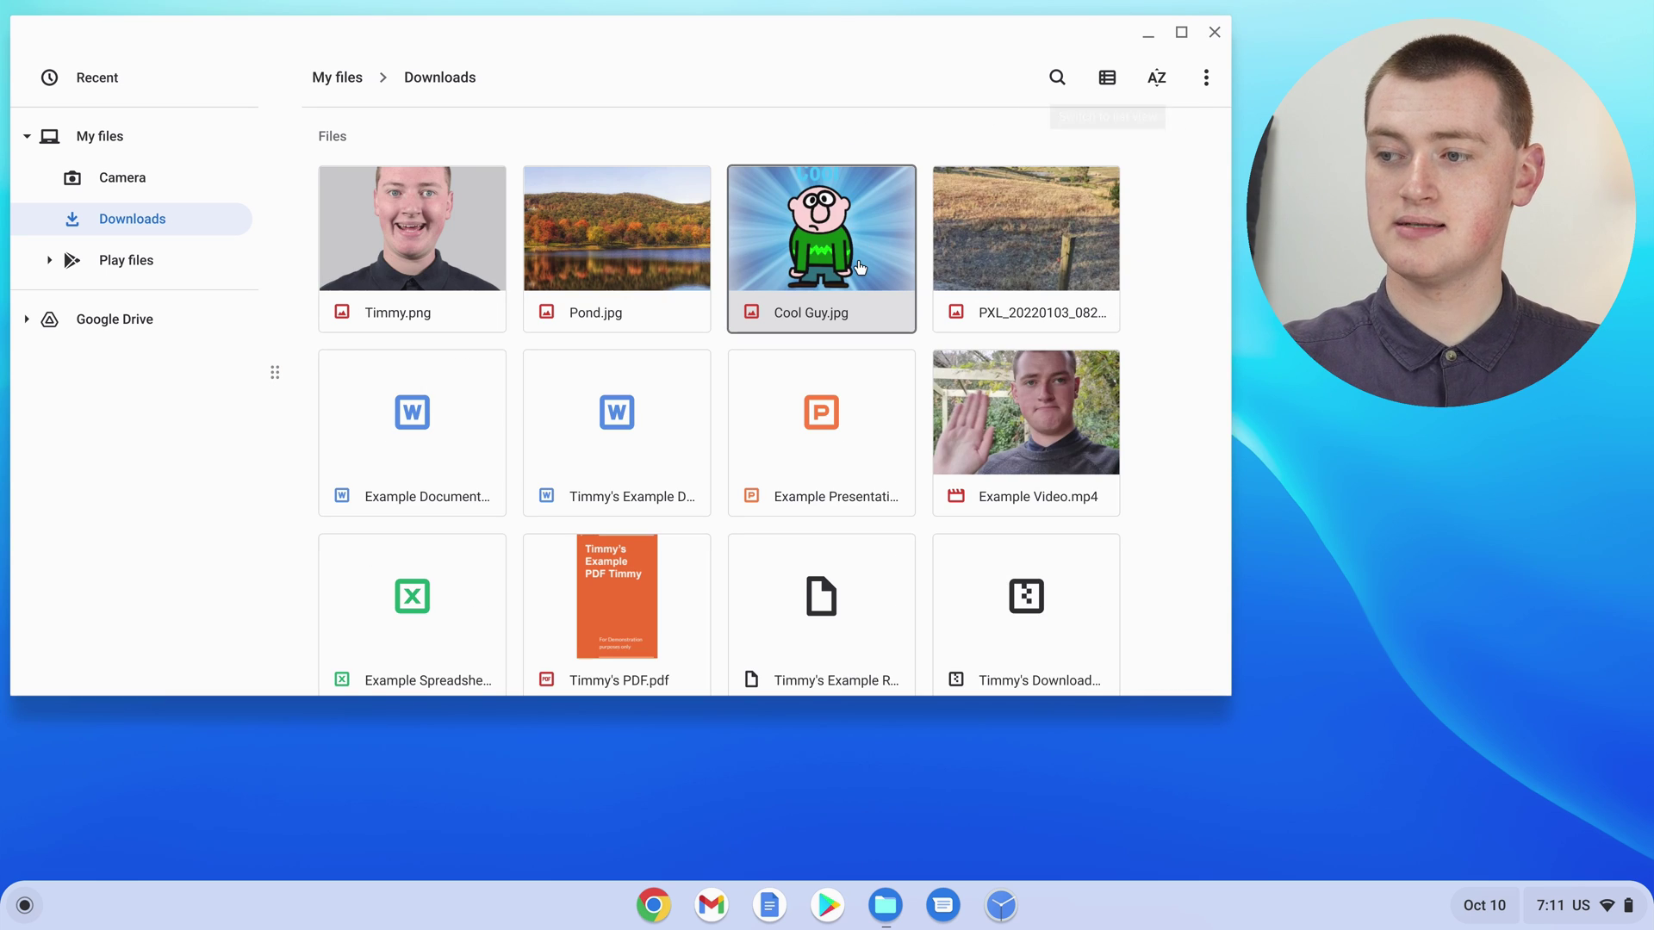
click(1144, 241)
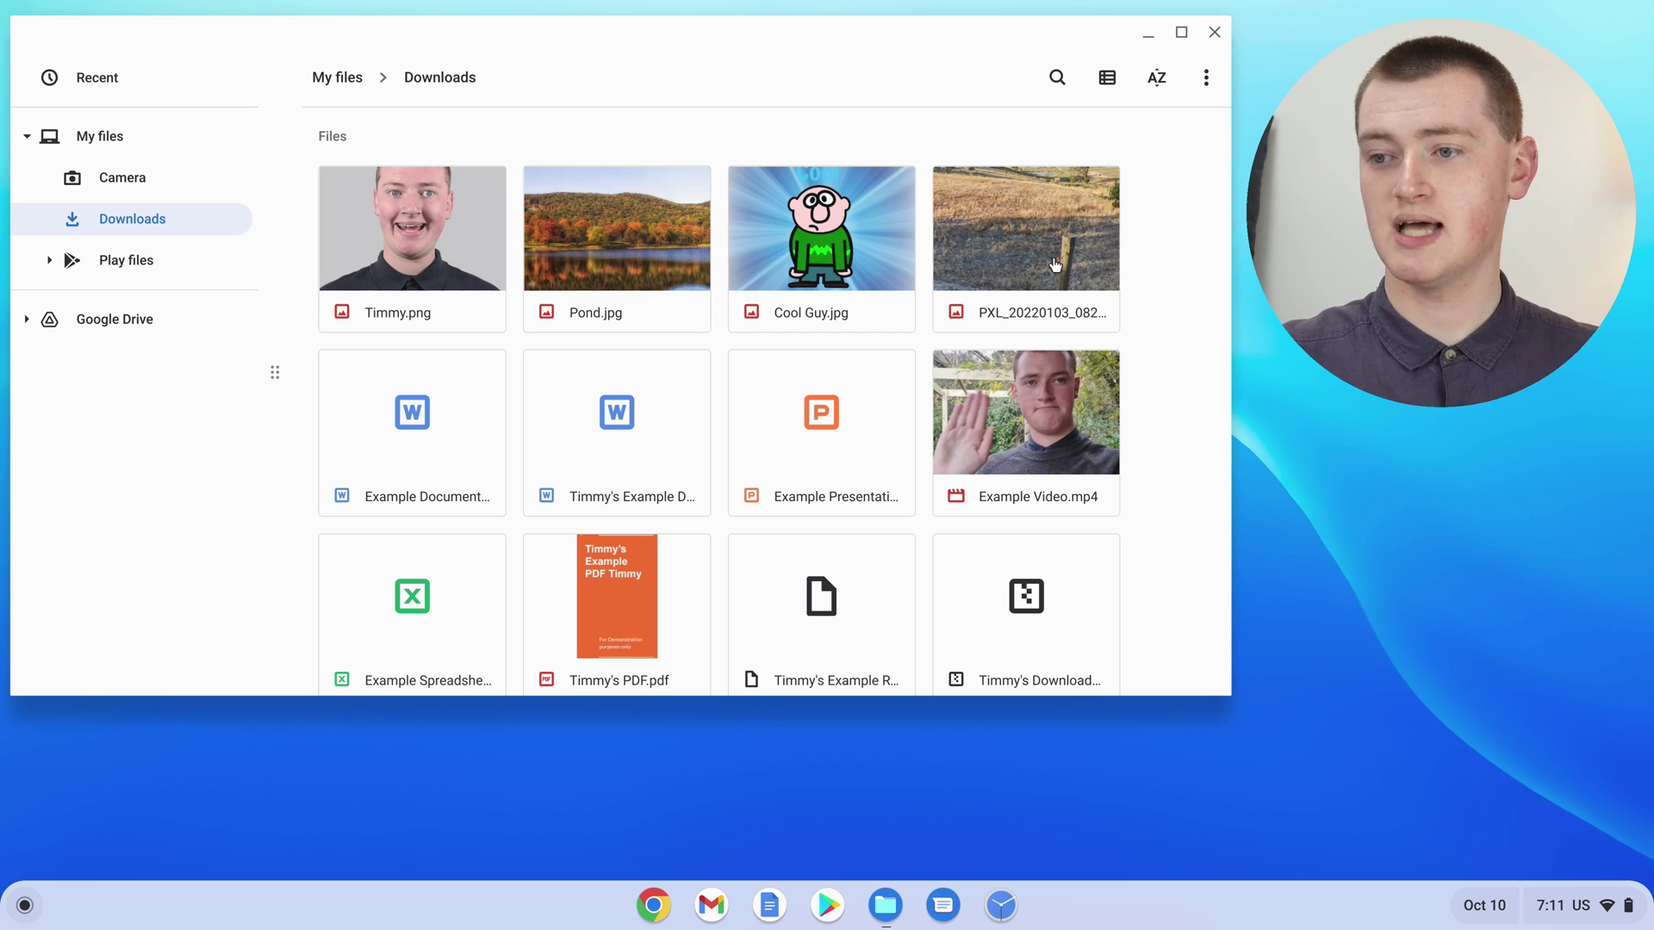
click(549, 316)
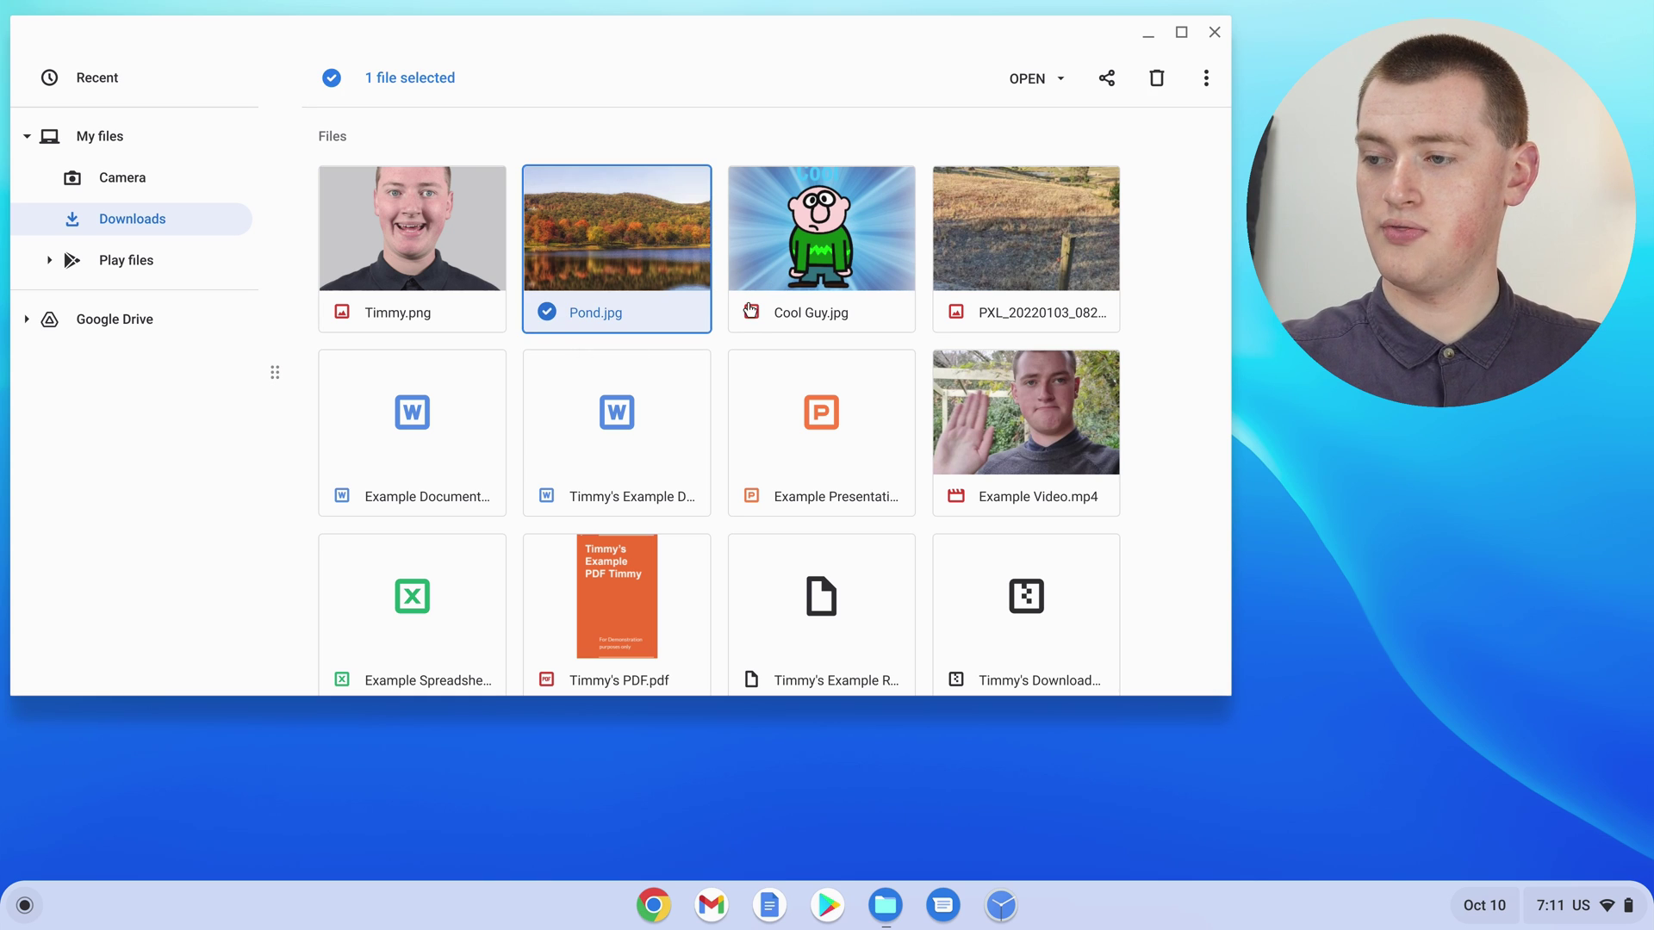
ctrl+click(751, 323)
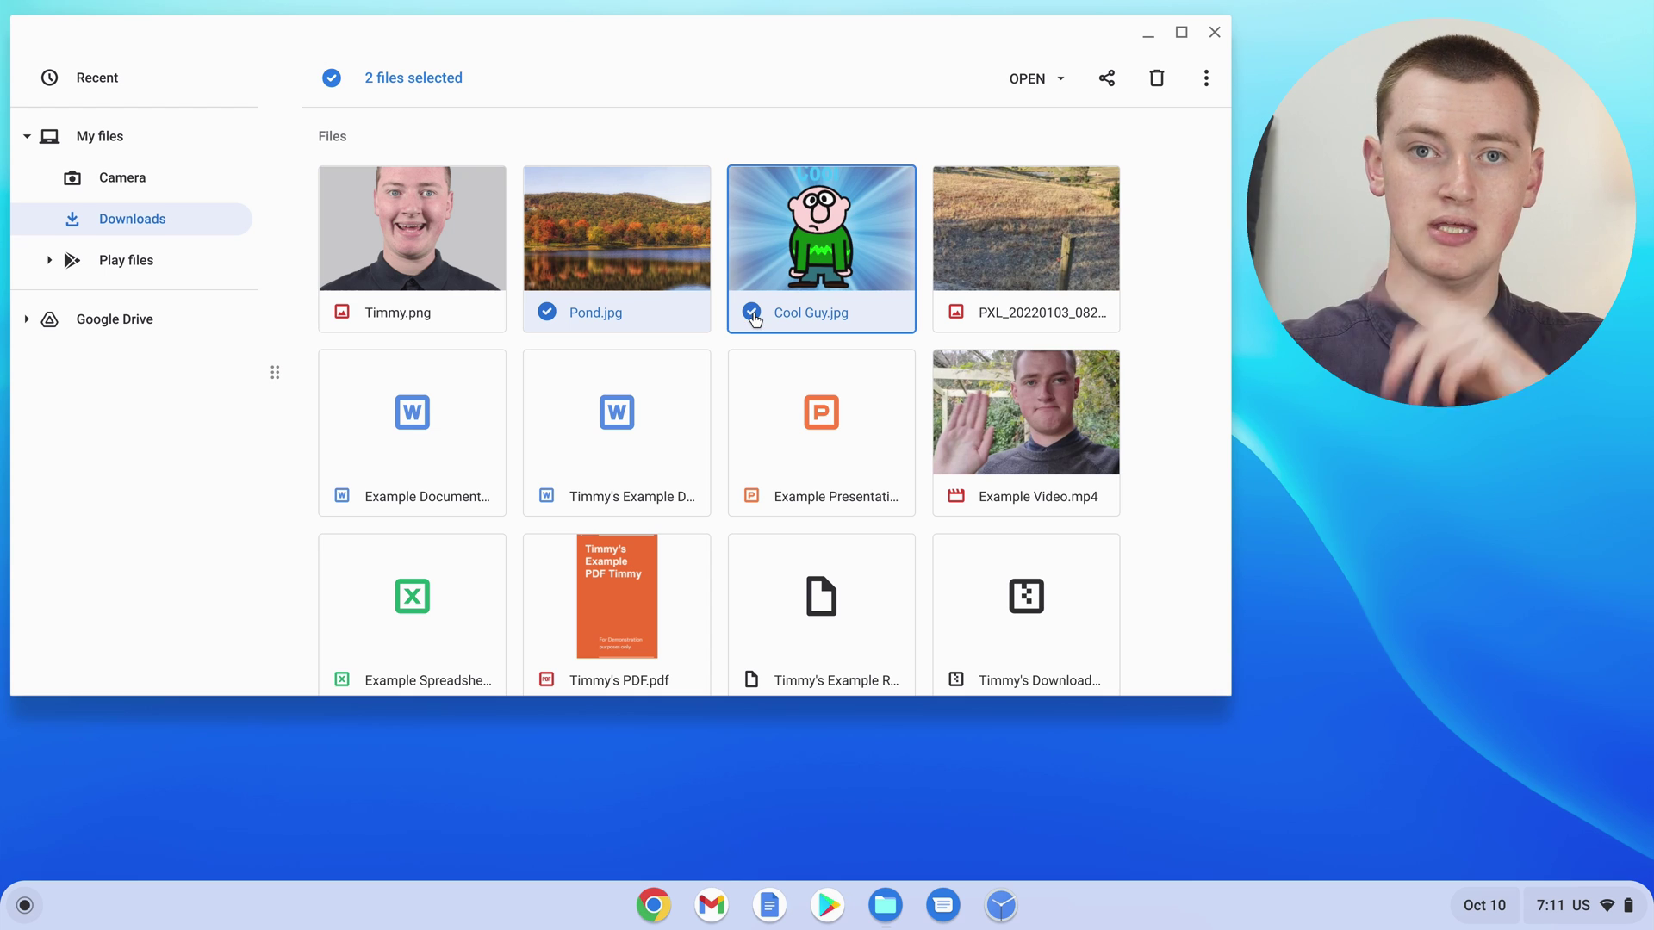
click(958, 312)
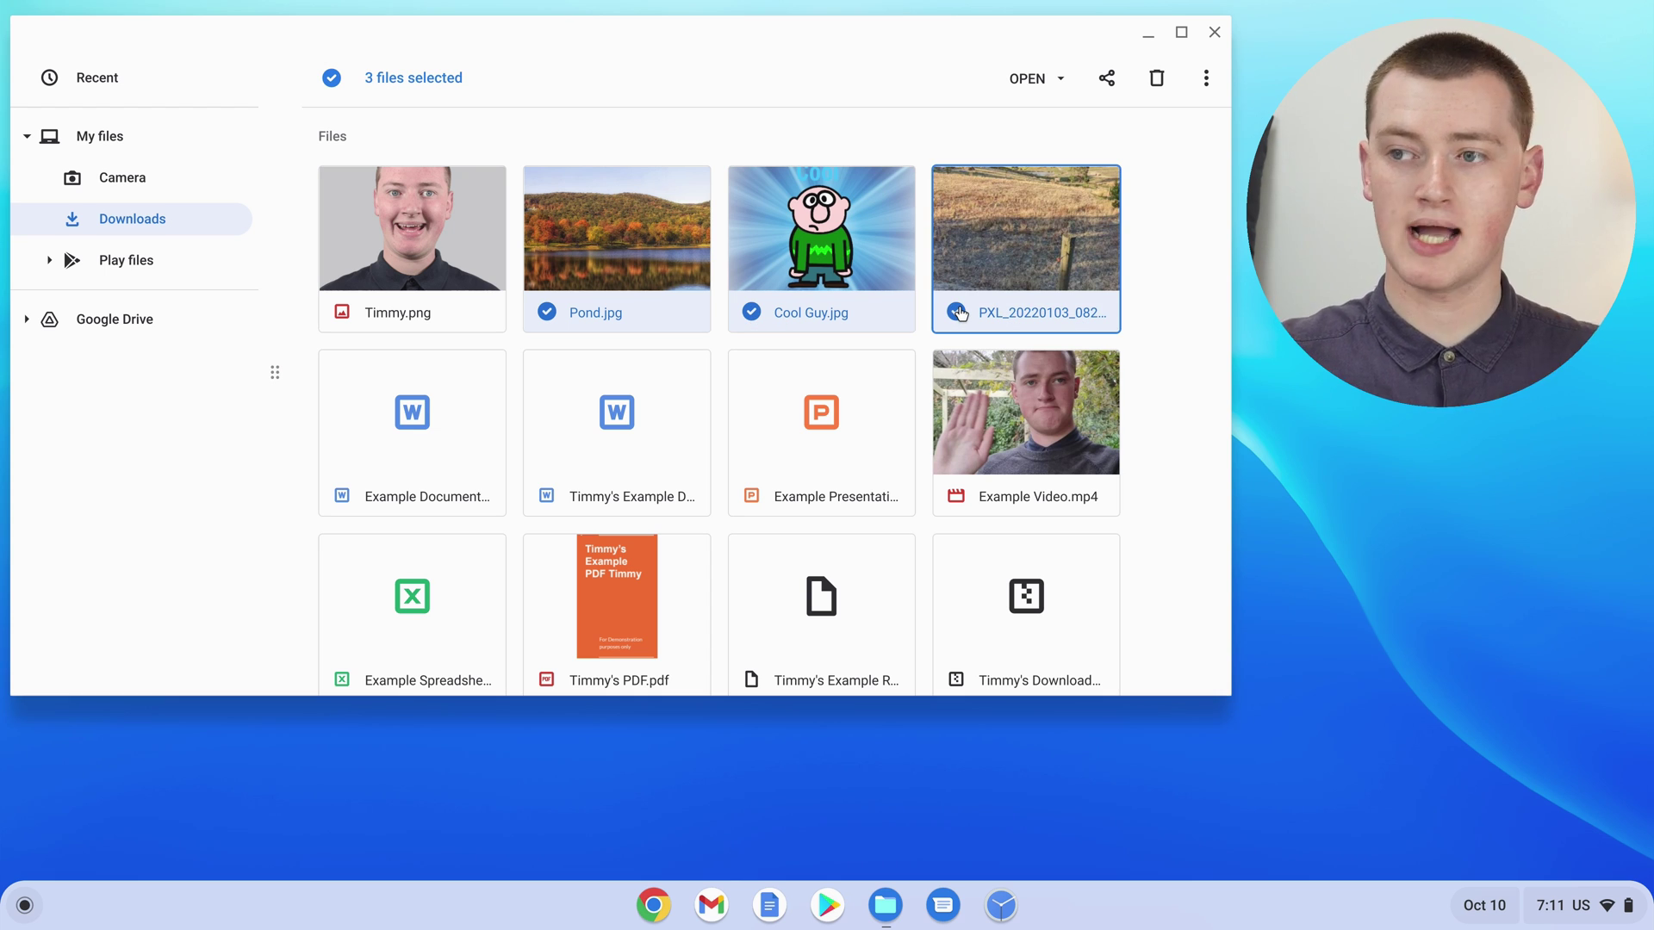
click(335, 77)
click(337, 76)
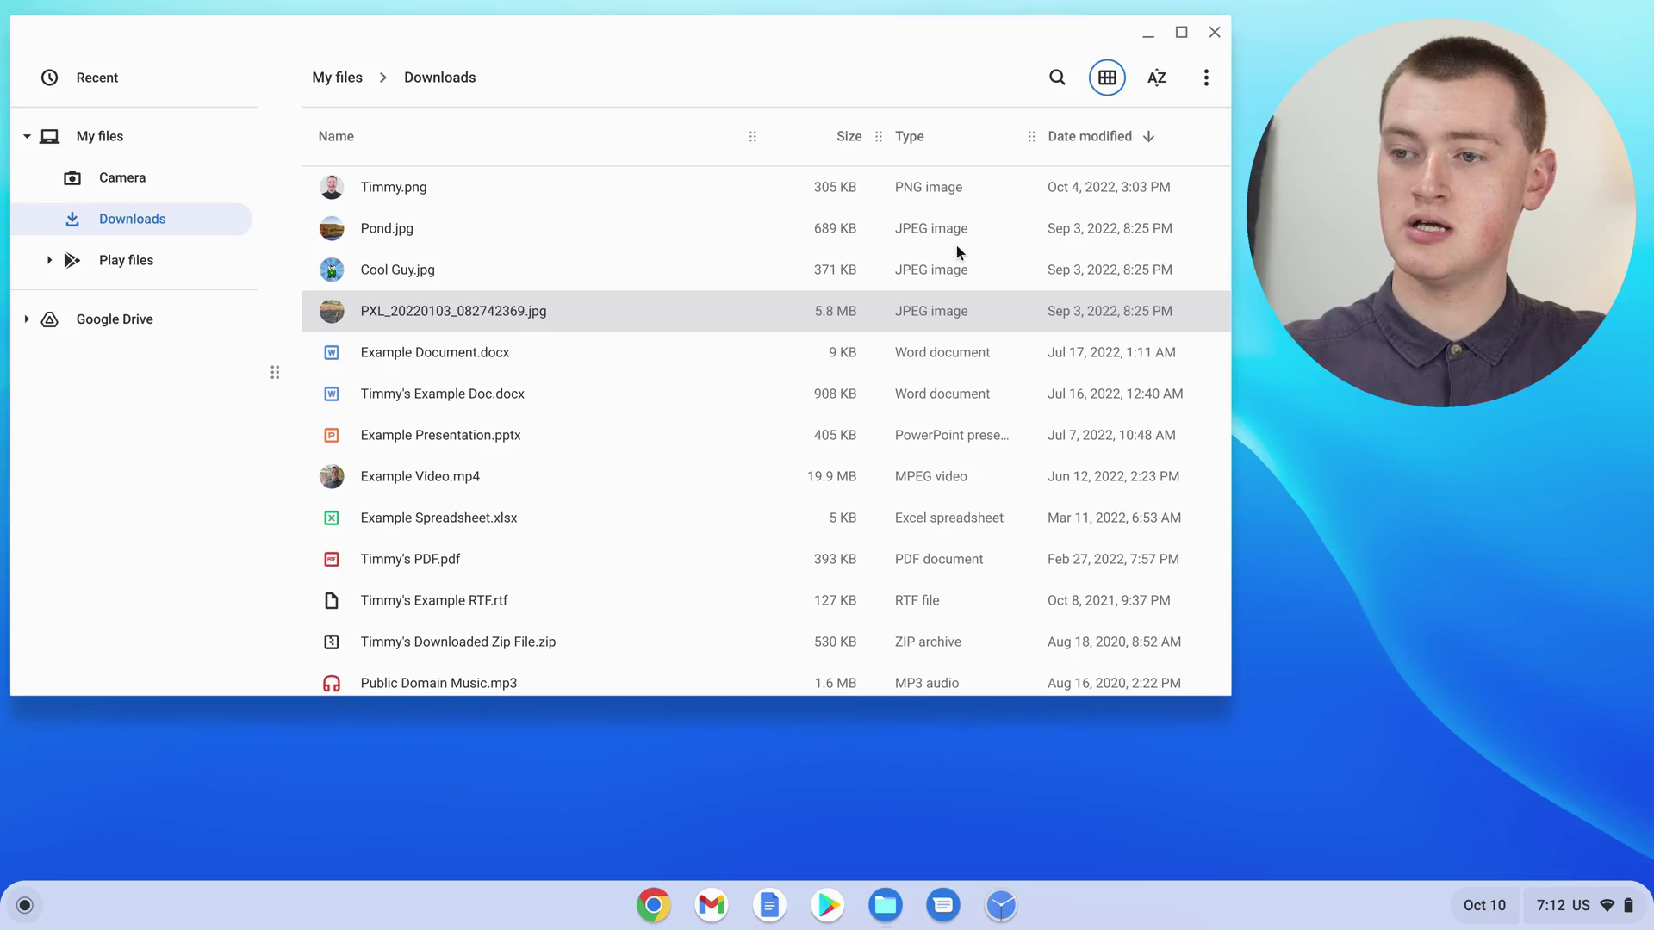
In list view, Ctrl-select Pond.jpg, Cool Guy.jpg, Example Document.docx, Example Presentation.pptx and Example Video.mp4
click(401, 230)
click(401, 230)
ctrl+click(421, 267)
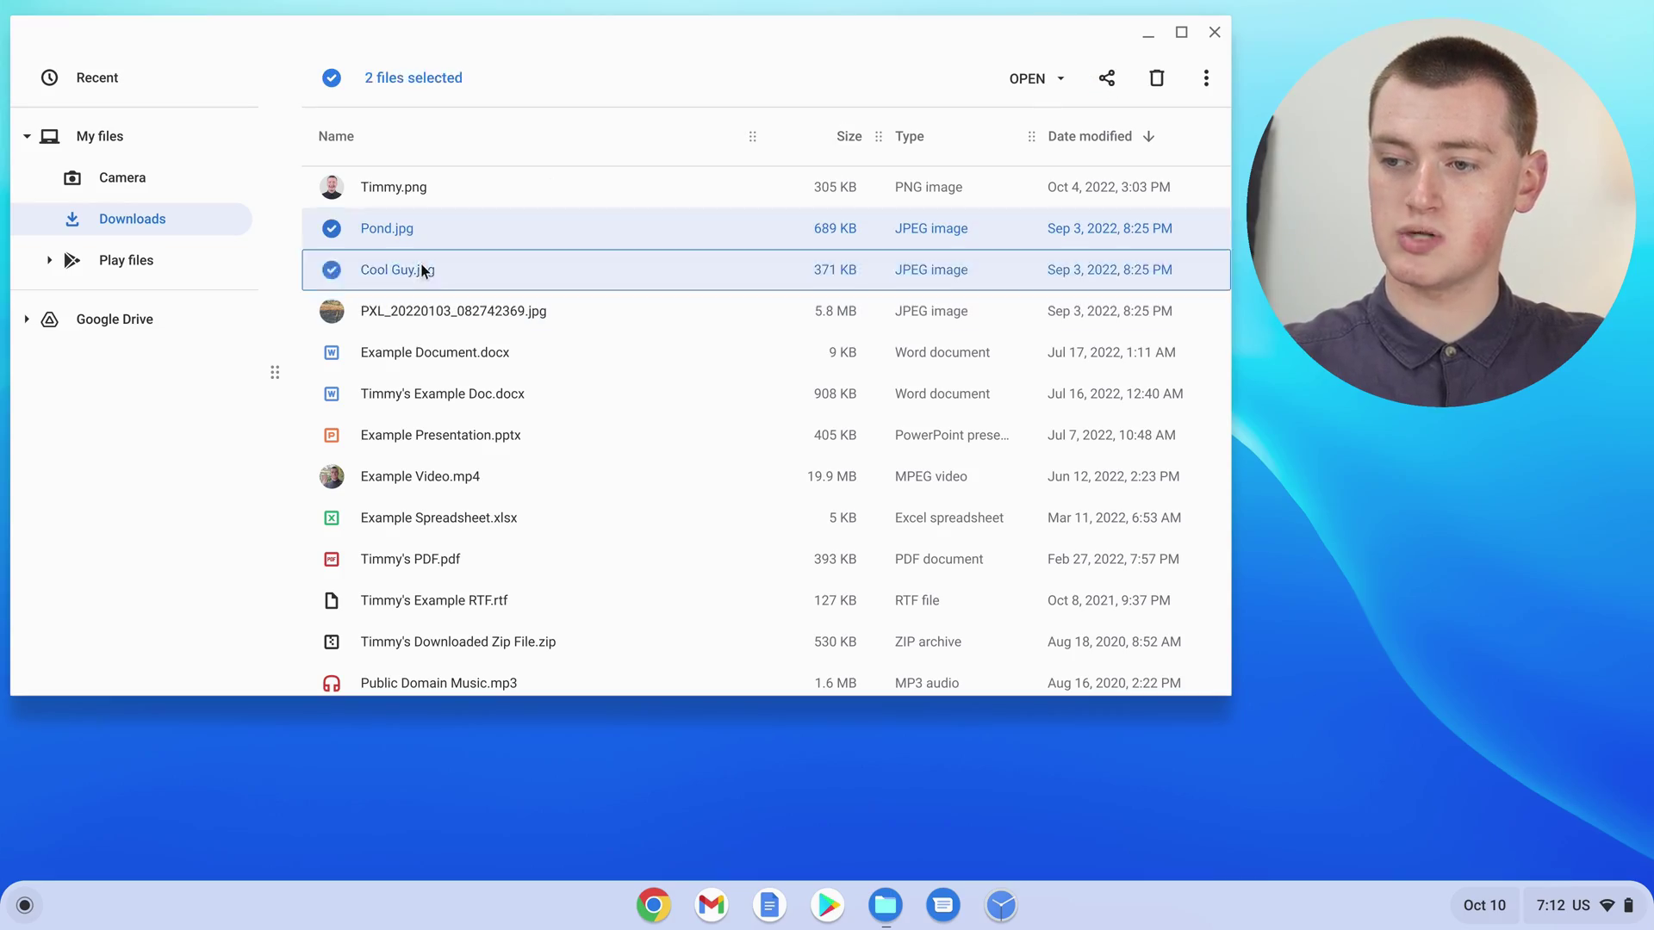
ctrl+click(418, 348)
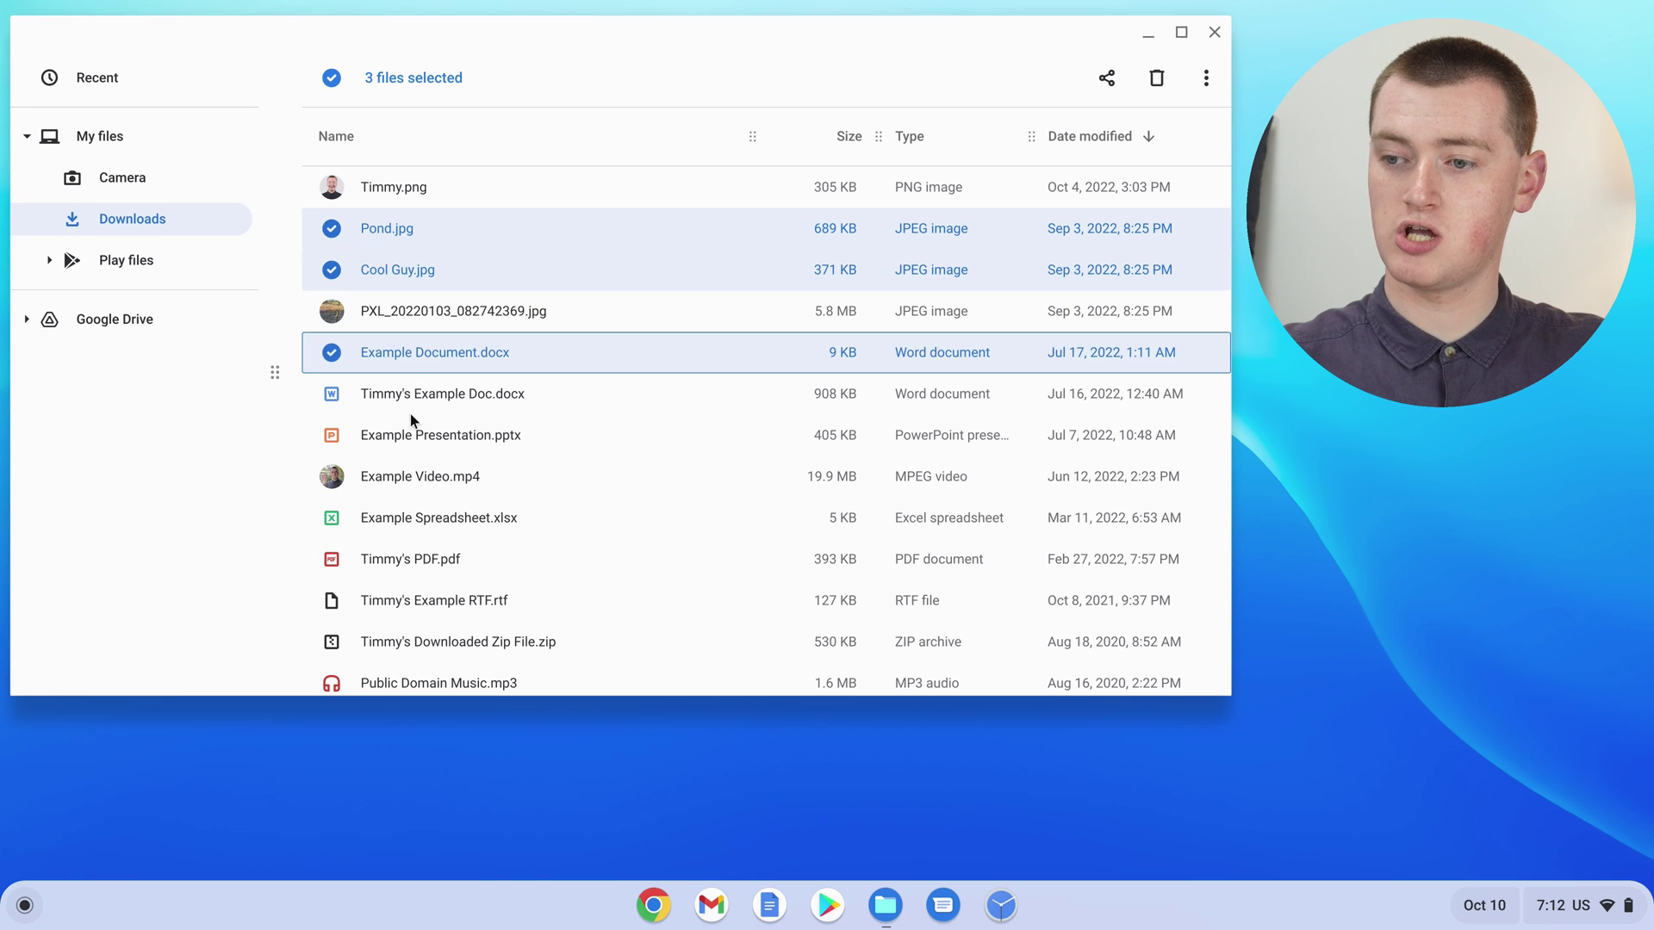
ctrl+click(424, 433)
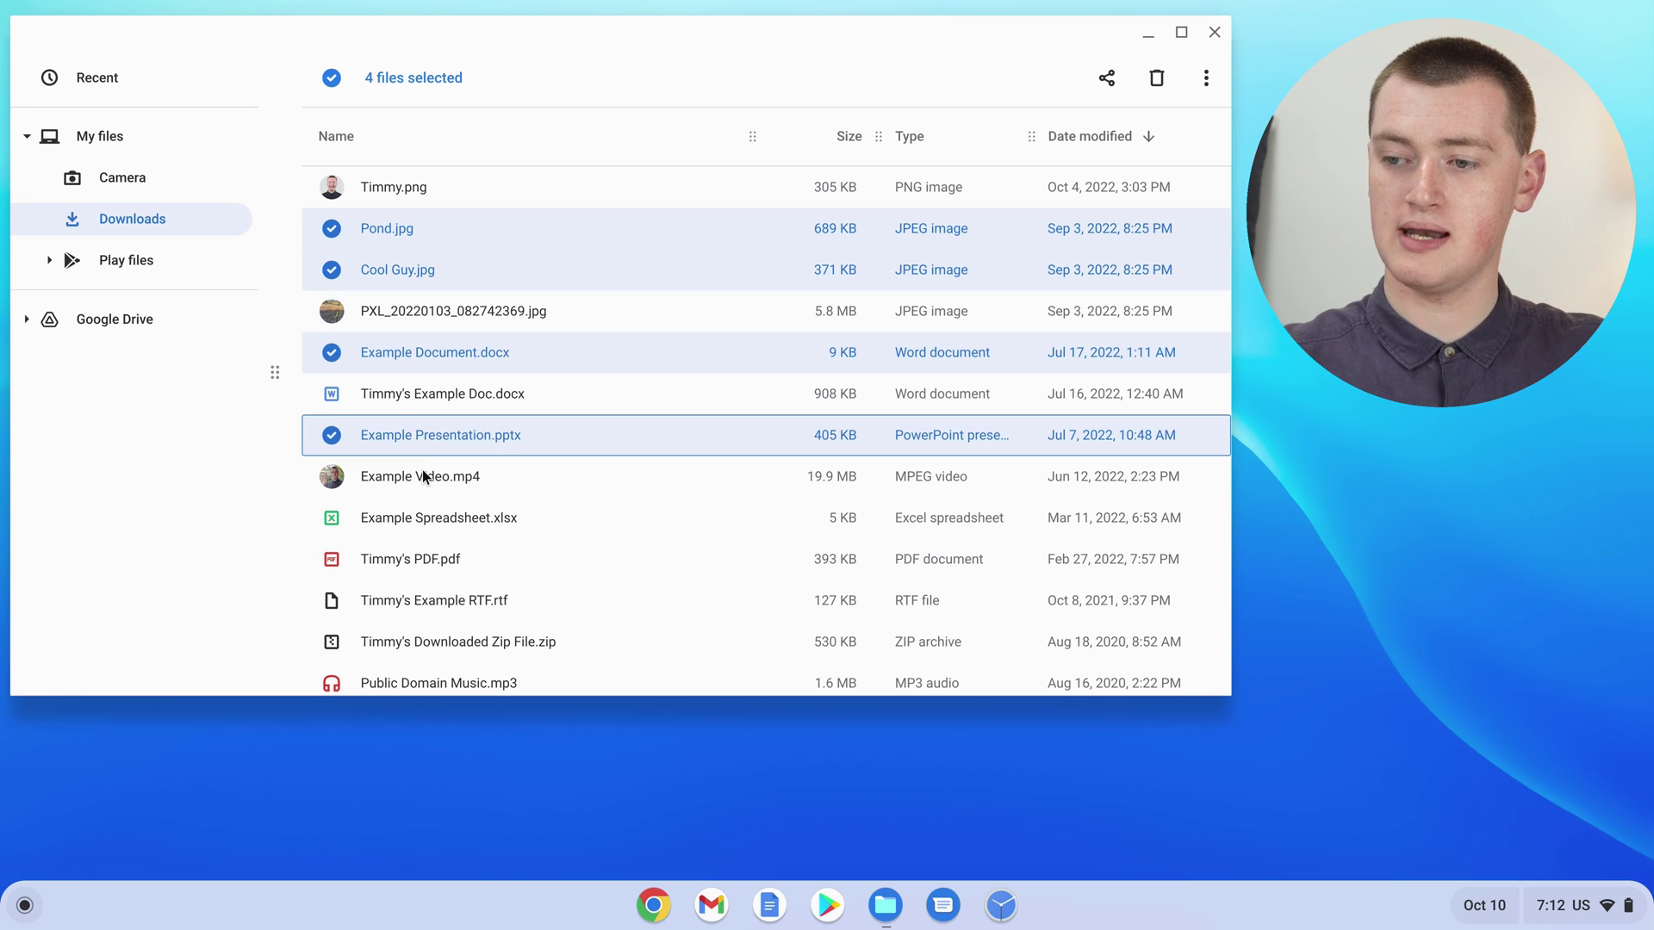
ctrl+click(422, 474)
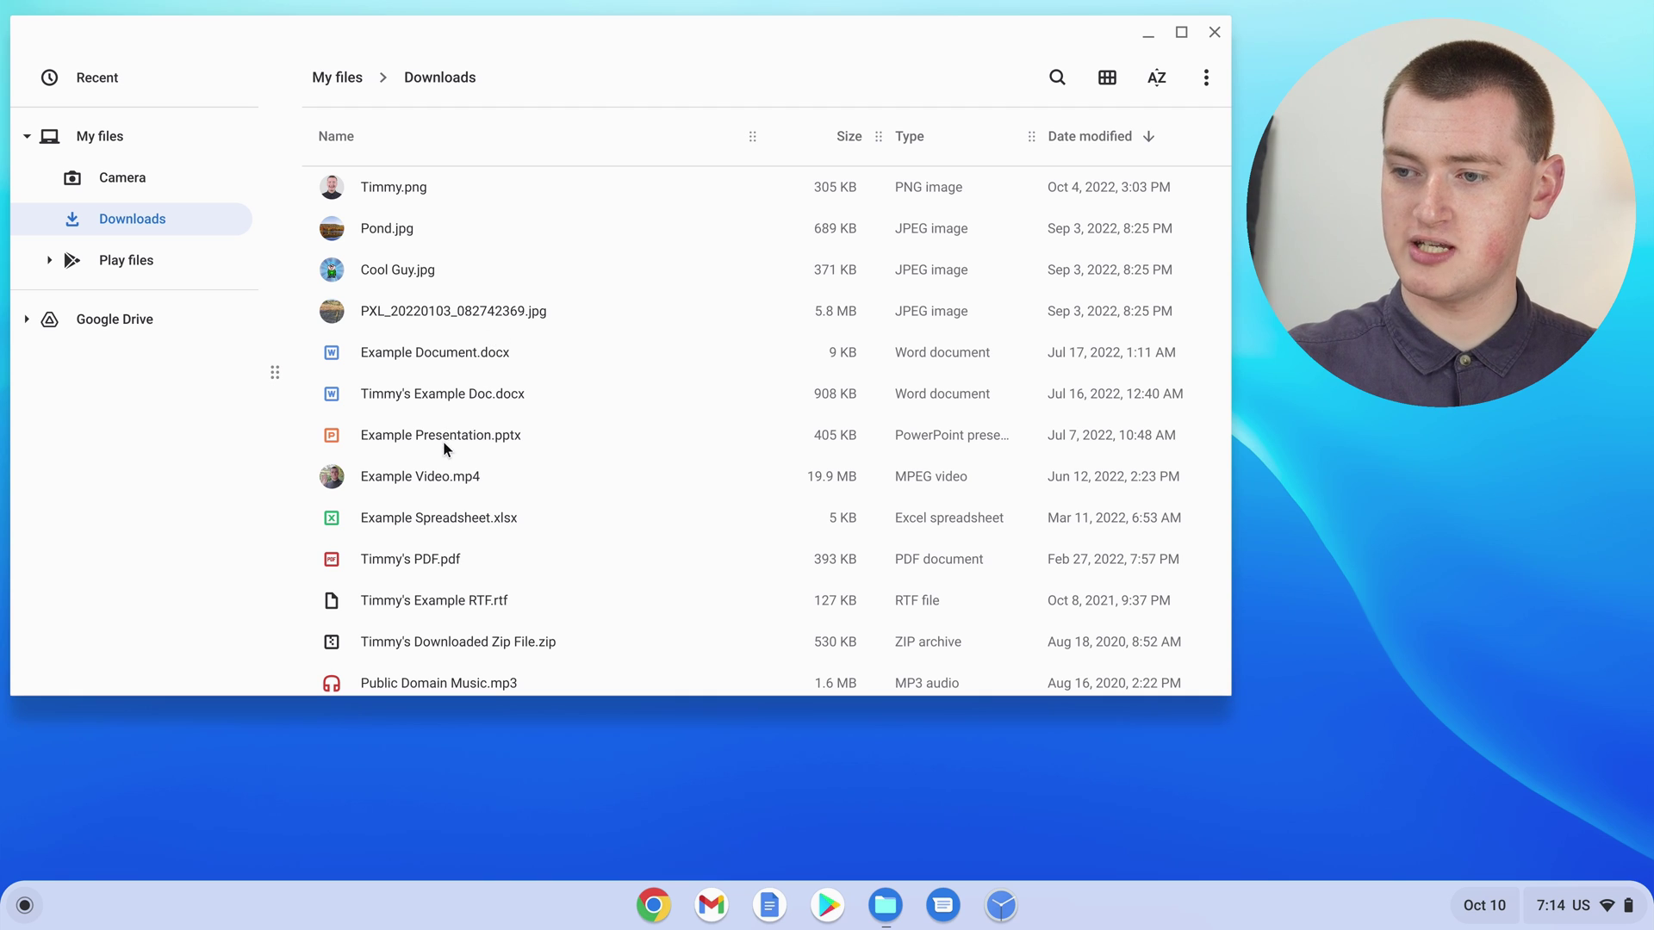
Start a range selection at Example Document.docx
click(462, 351)
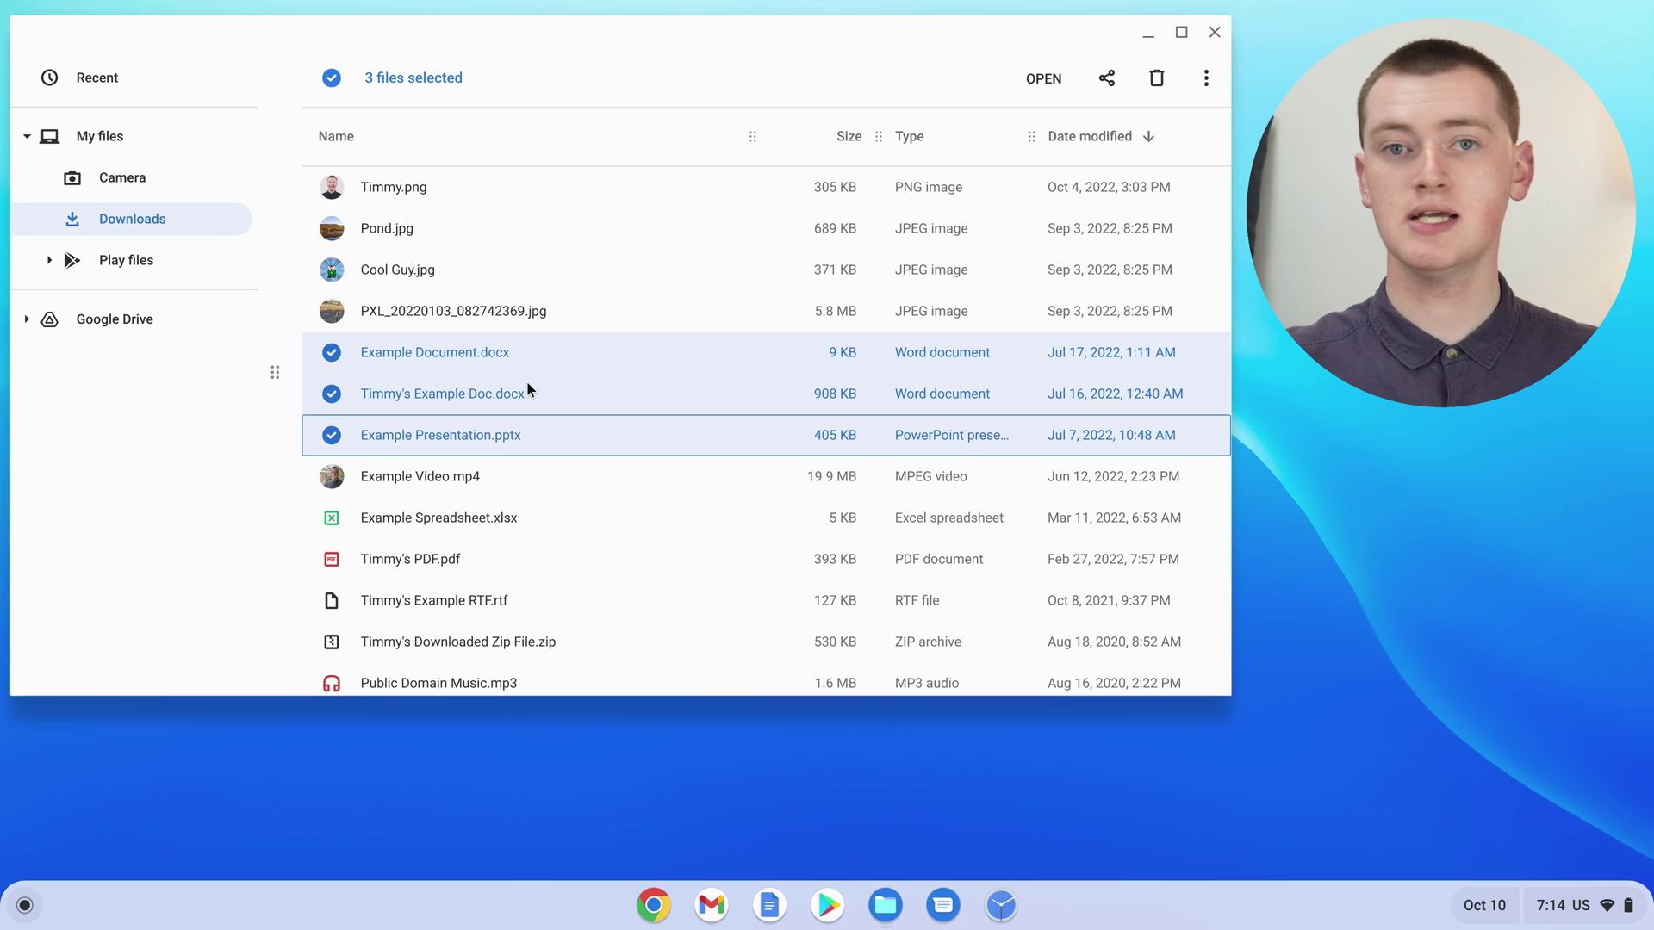
Clear the selection and Shift-select the range from Example Document.docx down to the zip file
click(331, 78)
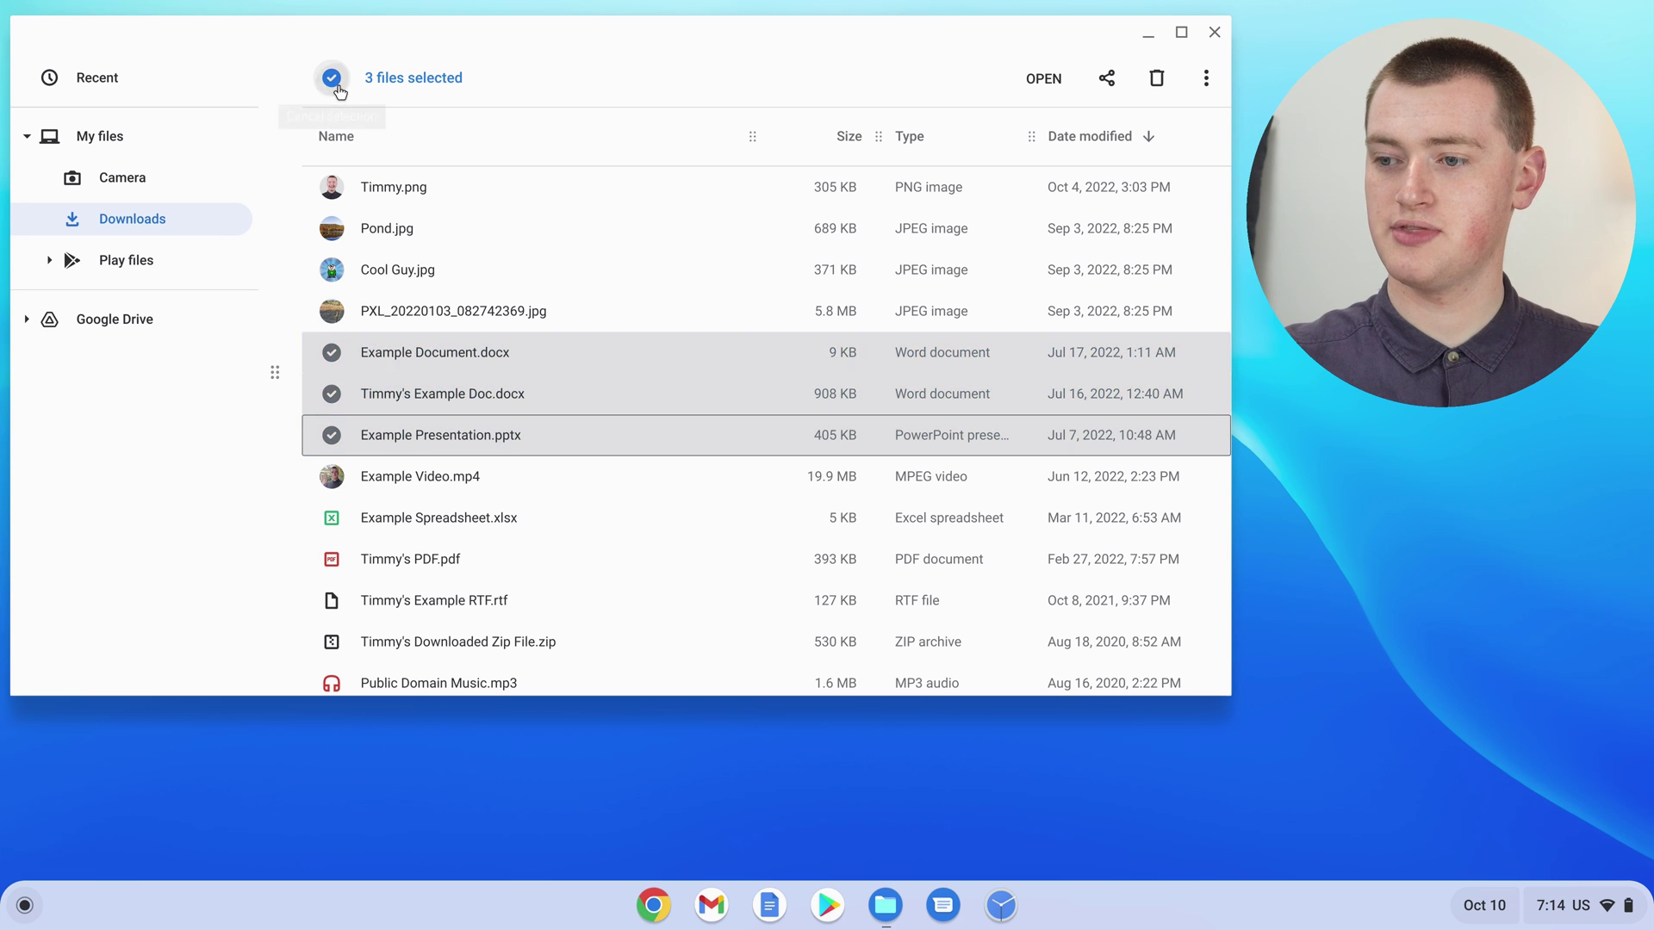
click(418, 353)
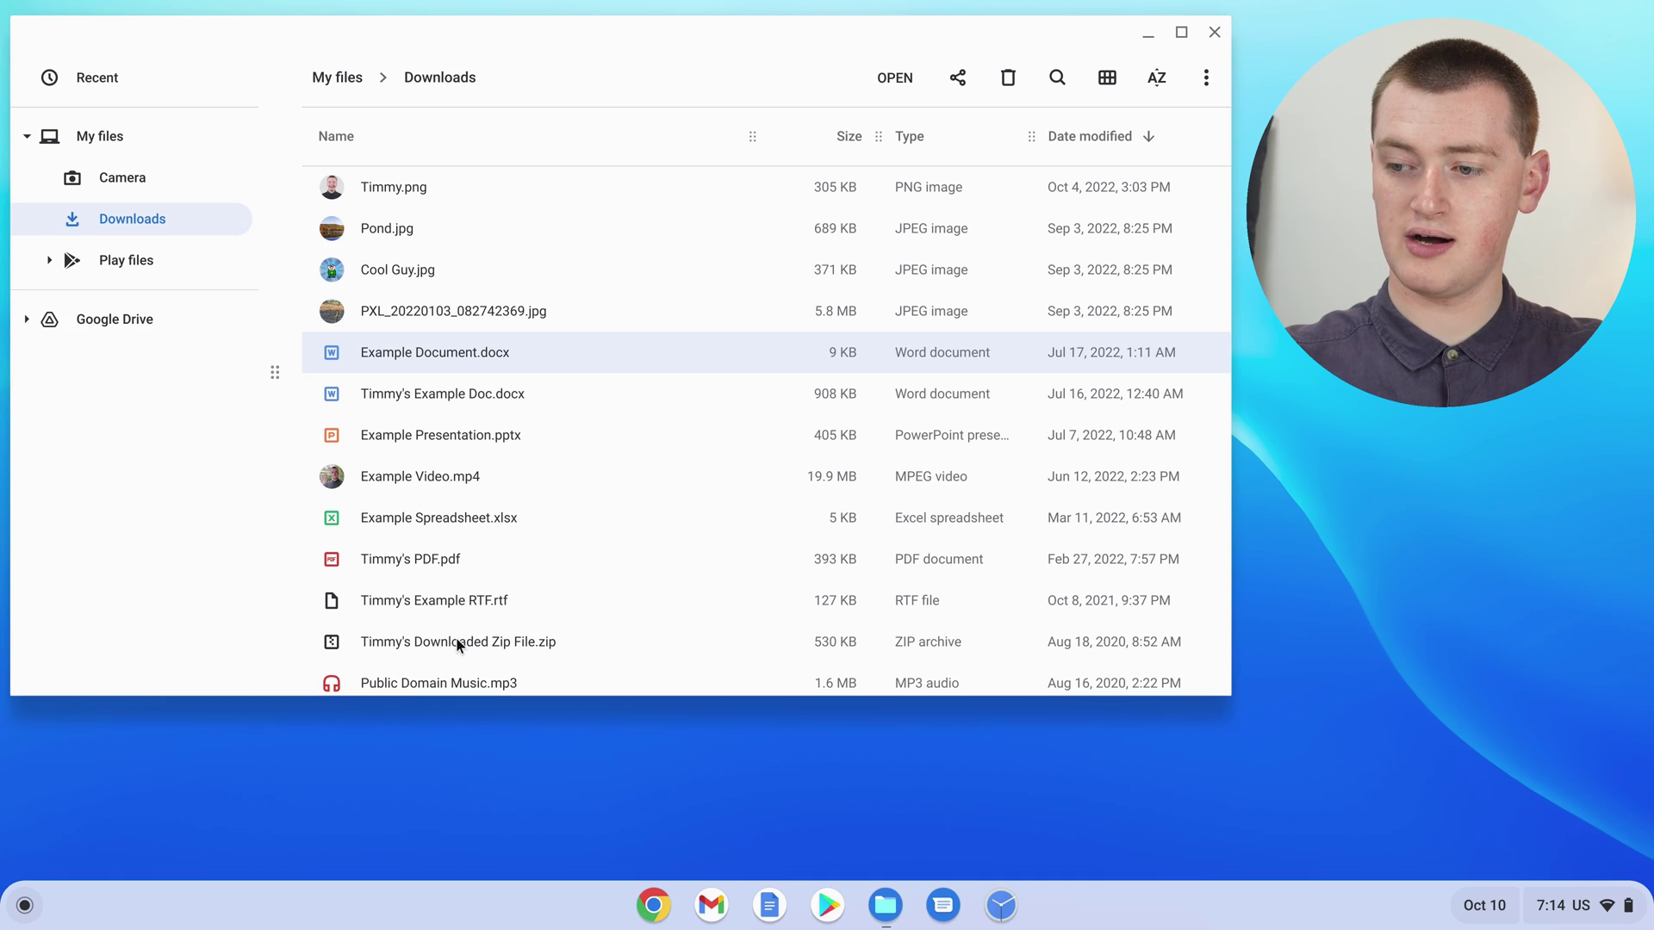
shift+click(459, 644)
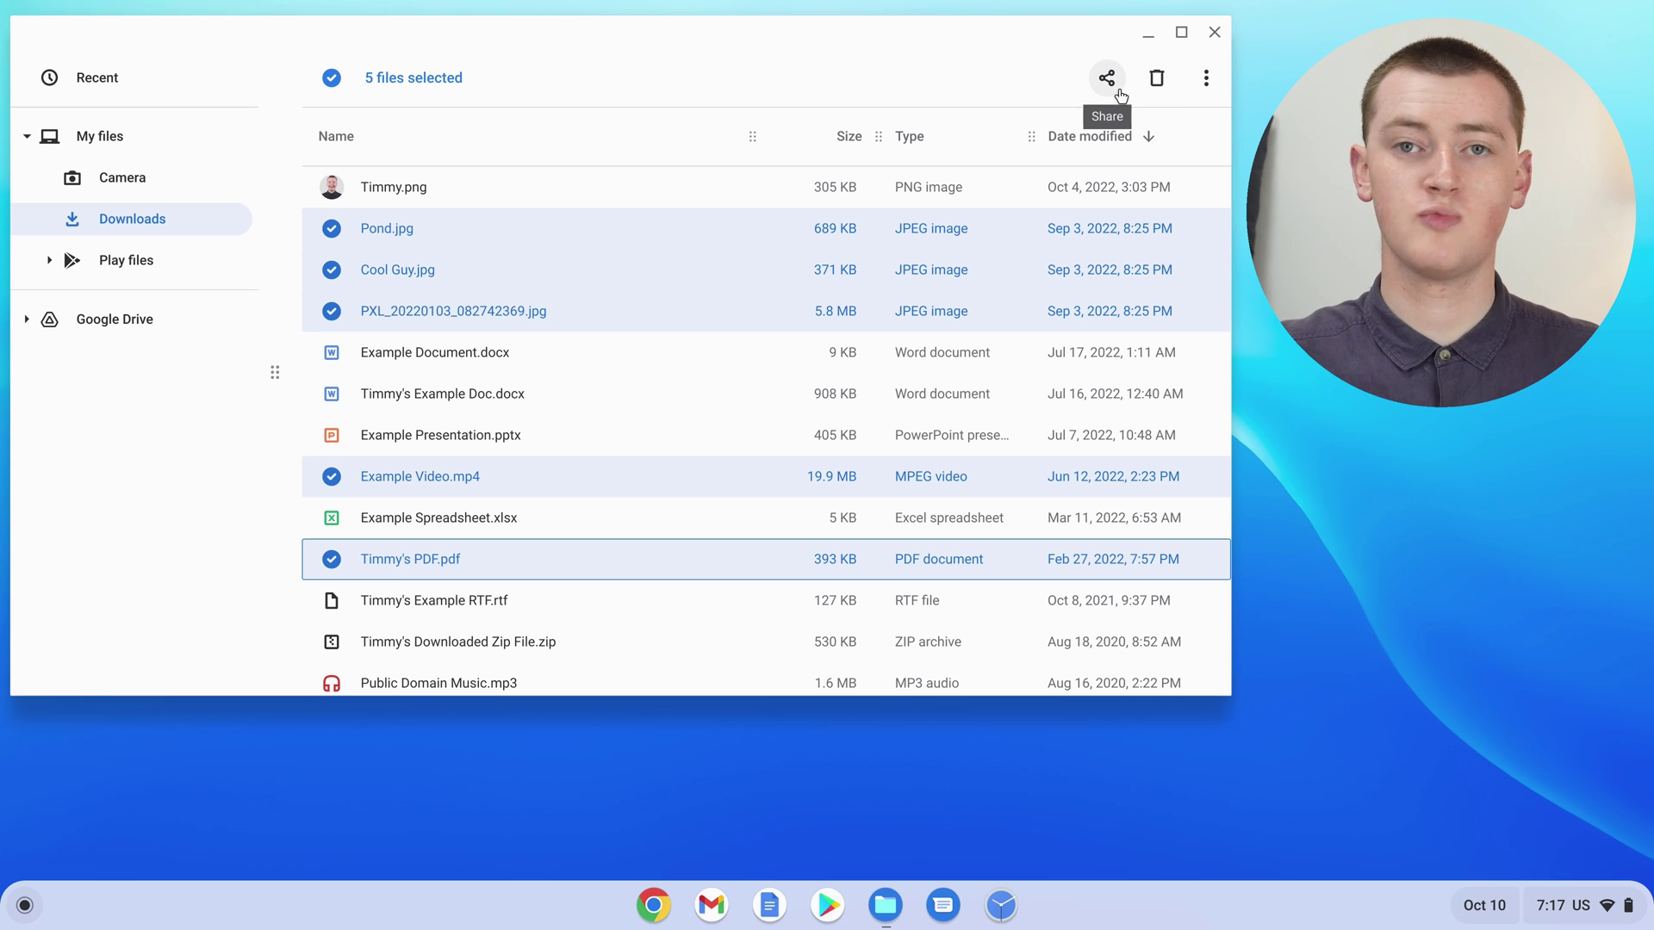
click(1204, 82)
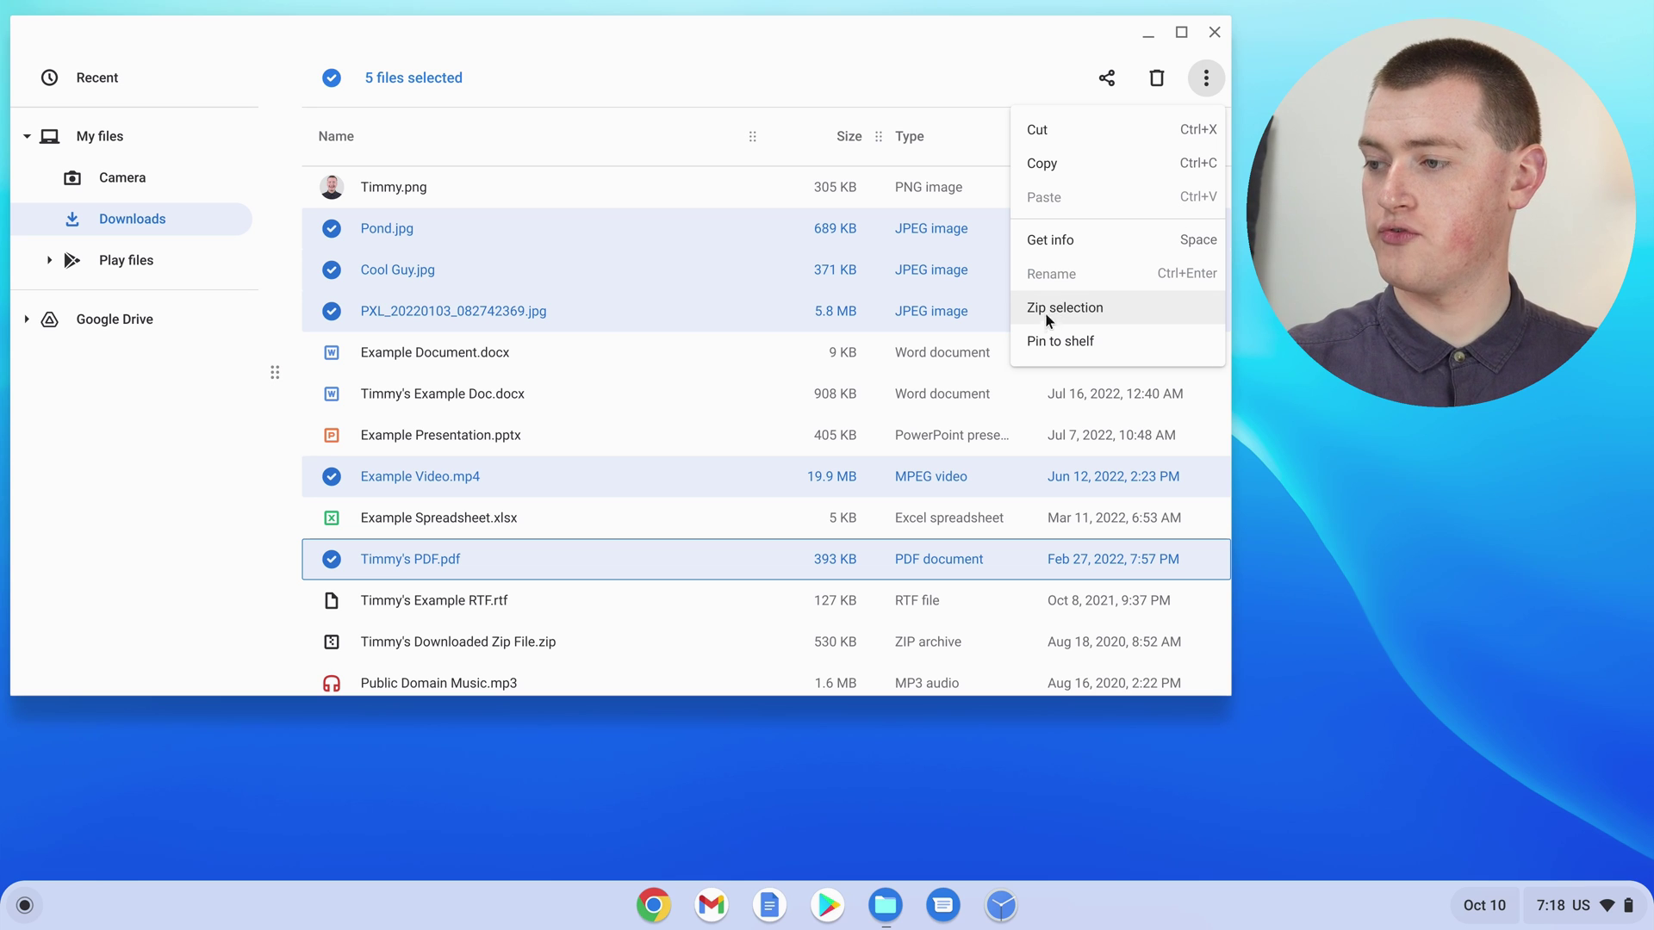
Pin the five selected files to the shelf from the More menu
click(1072, 342)
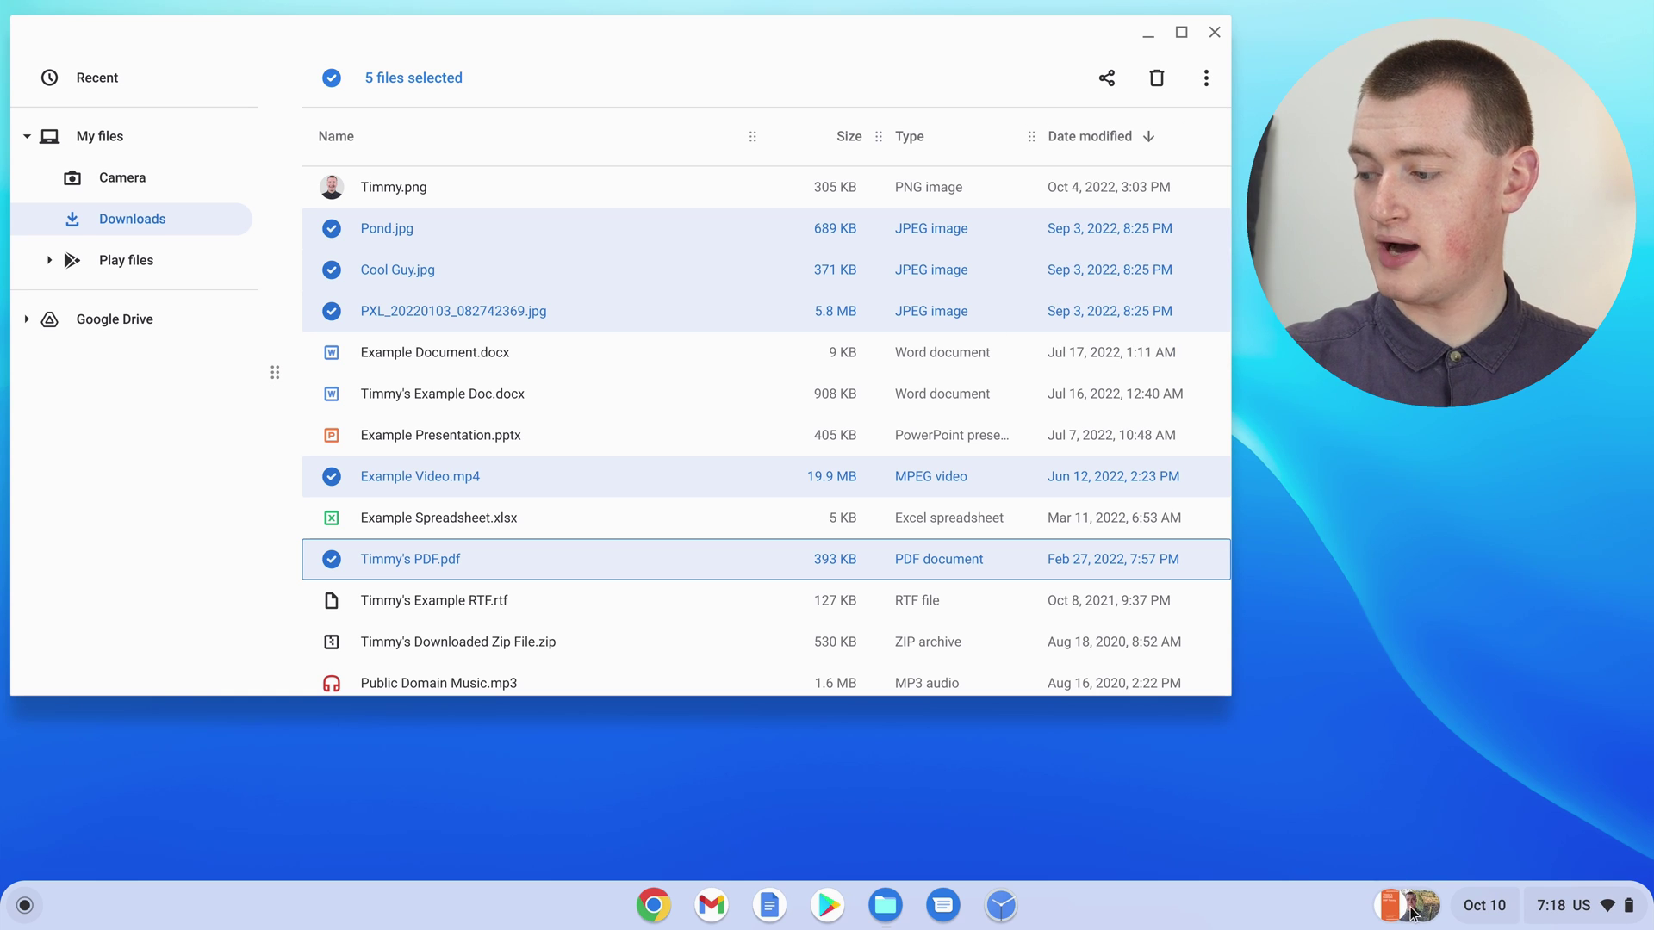
click(1417, 909)
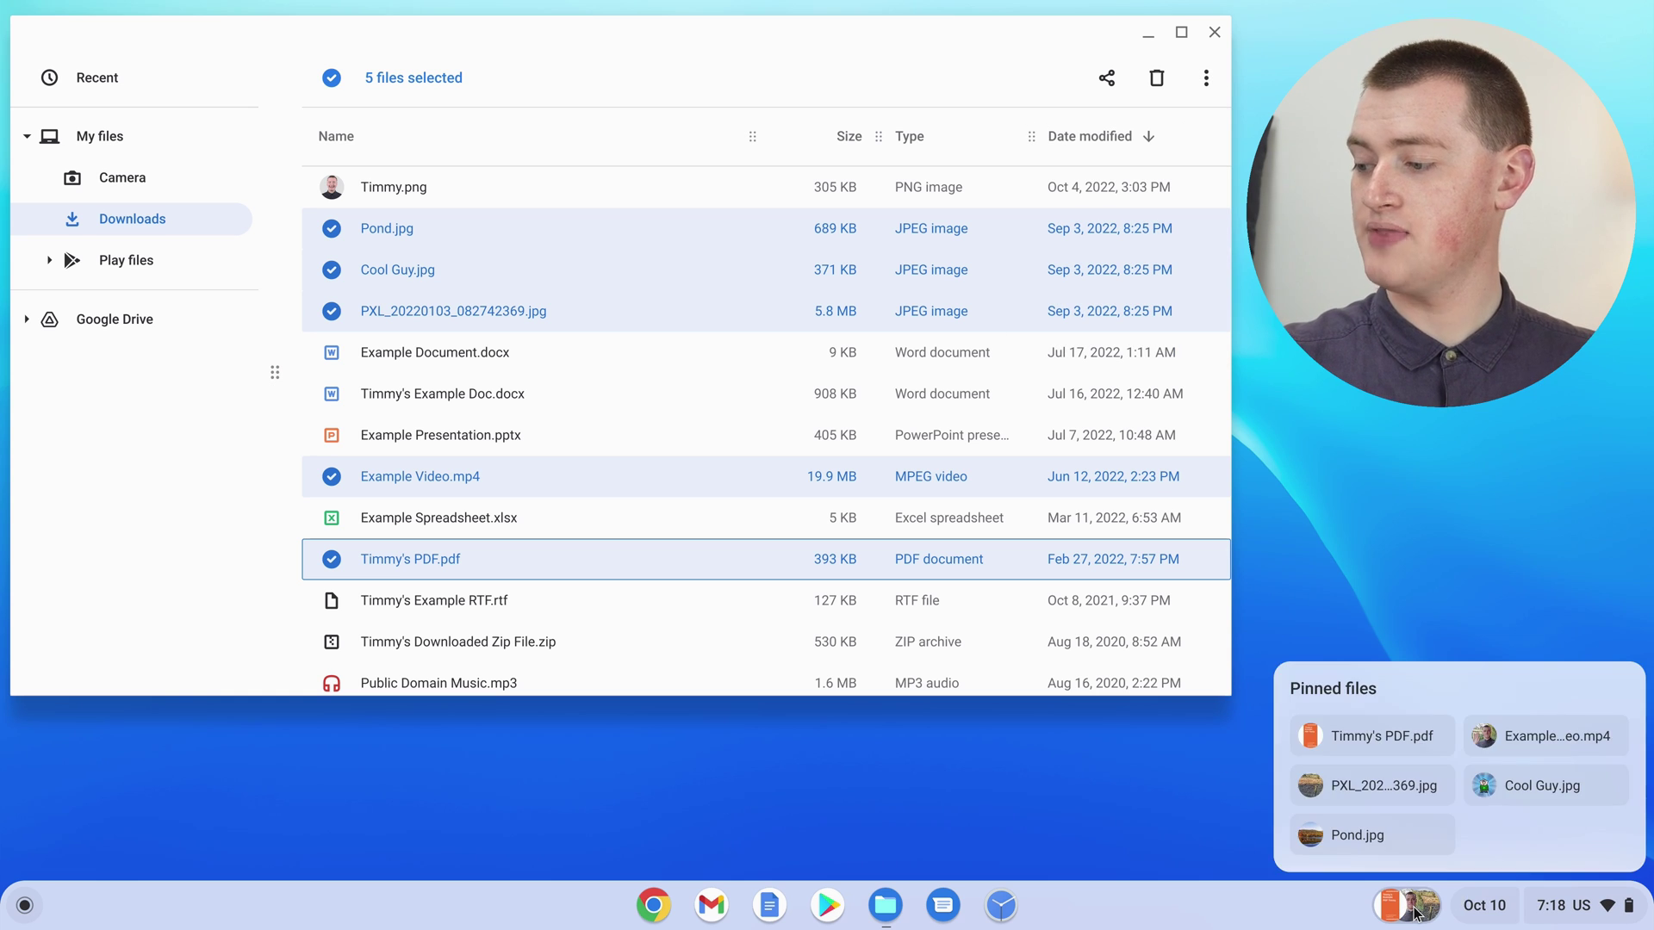
click(1413, 913)
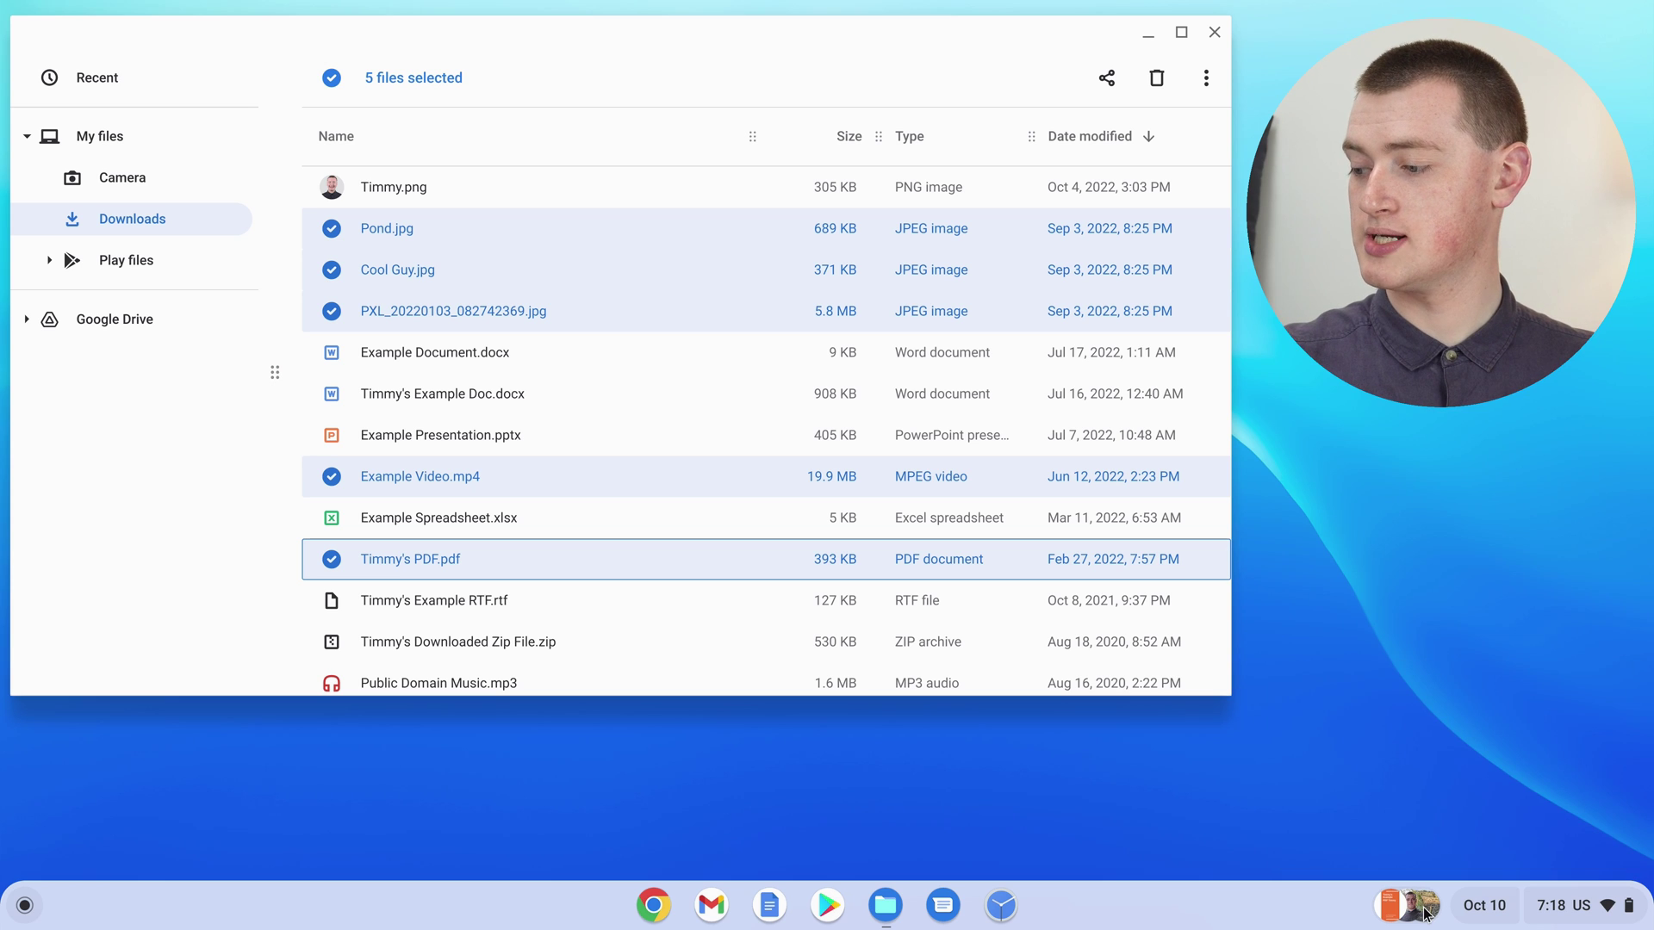
click(1423, 909)
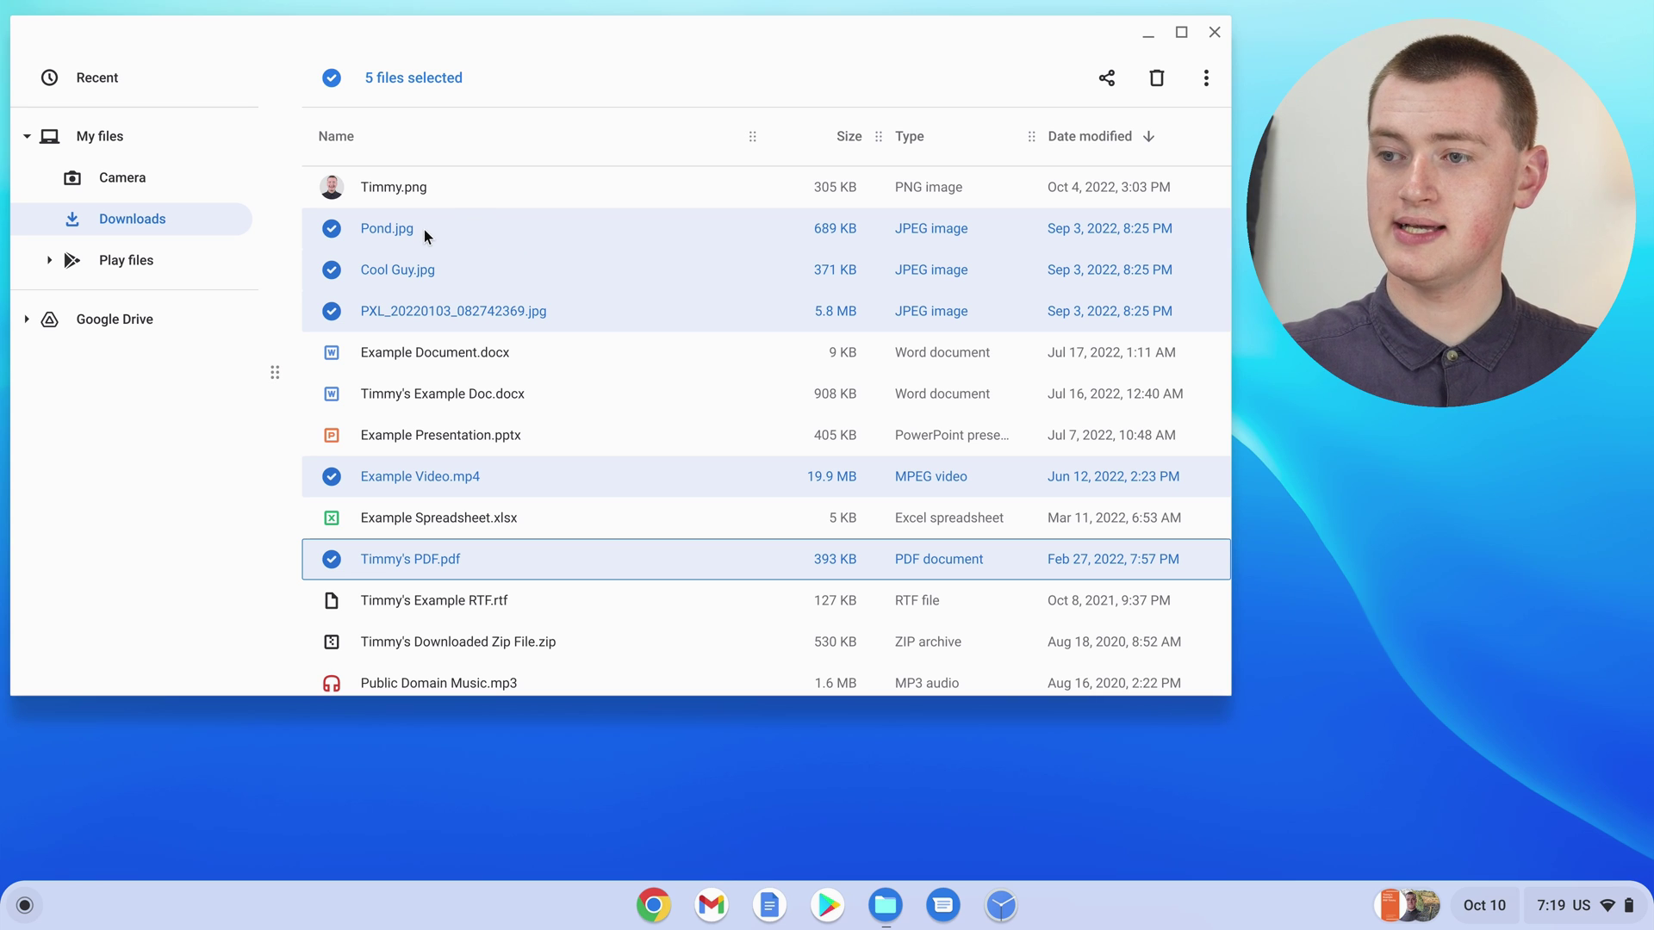
Drag the five selected files onto Google Drive in the sidebar, dropping them into My Drive
drag(424, 230, 436, 298)
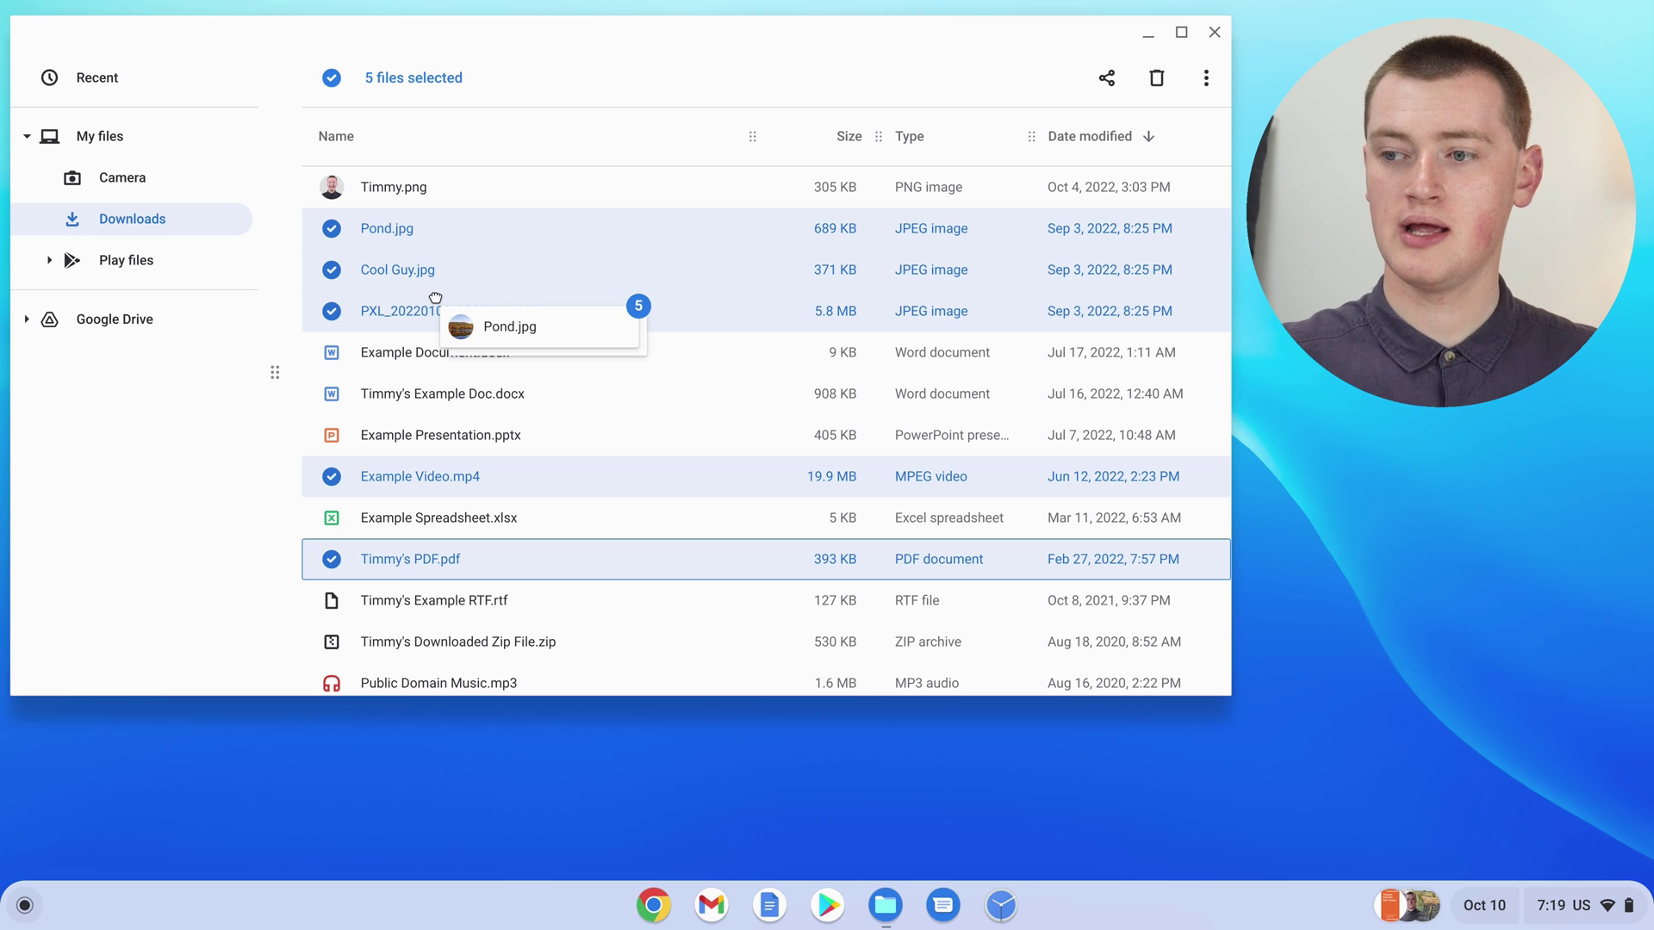
drag(436, 298, 185, 324)
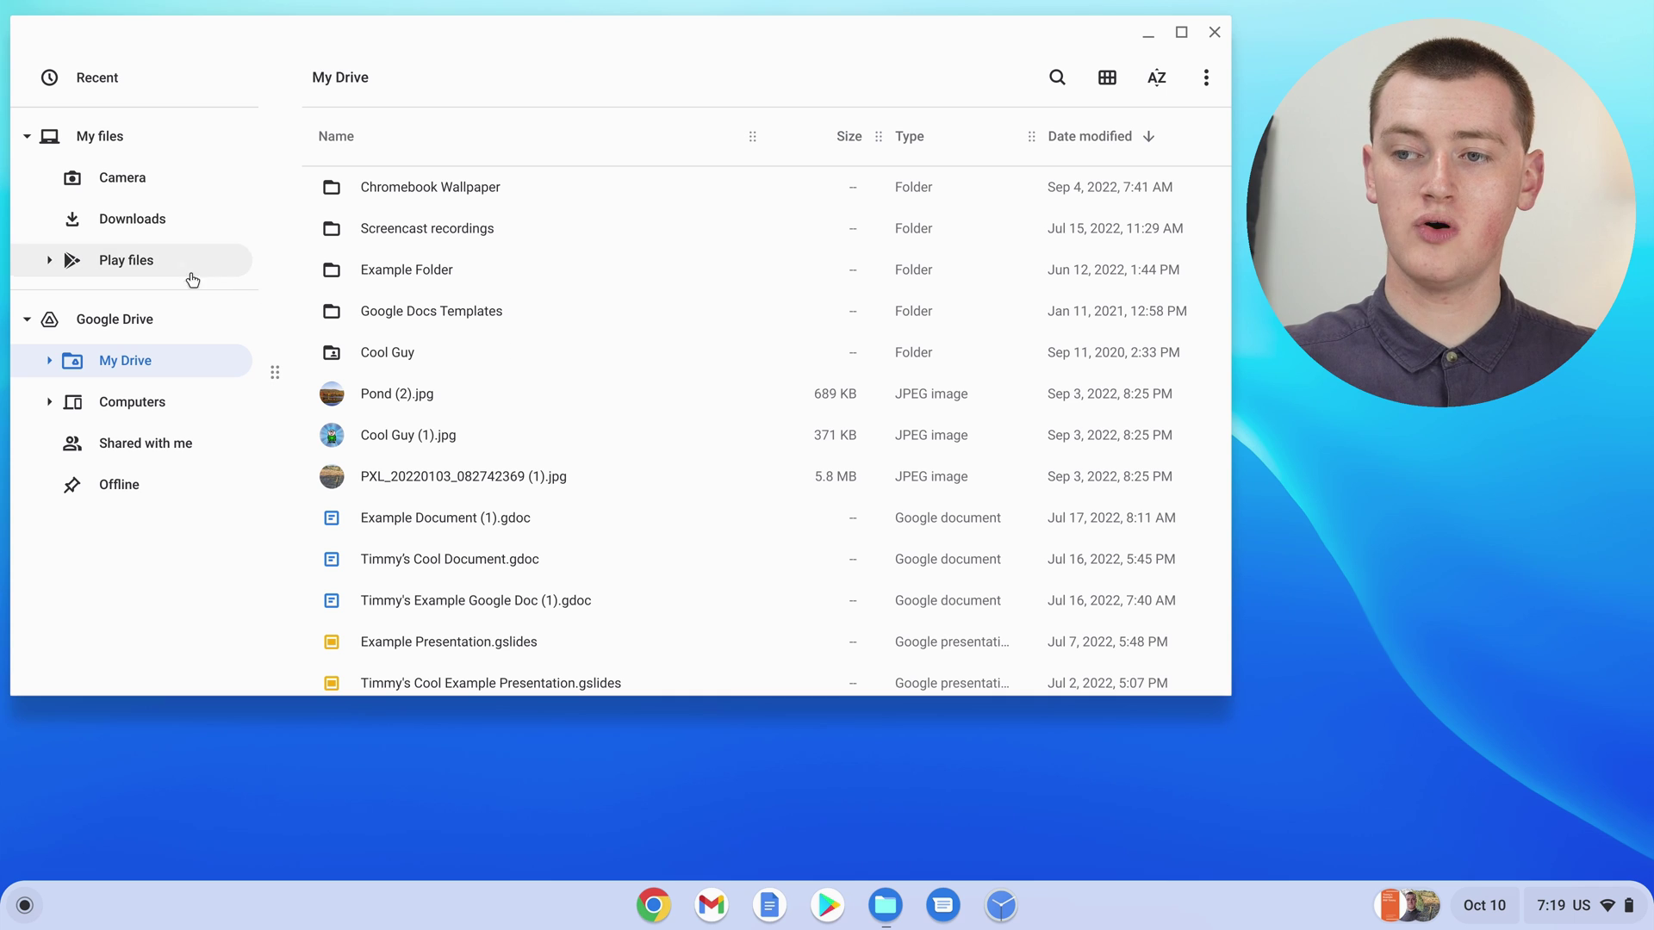
Return to the Downloads folder from the left sidebar
click(110, 217)
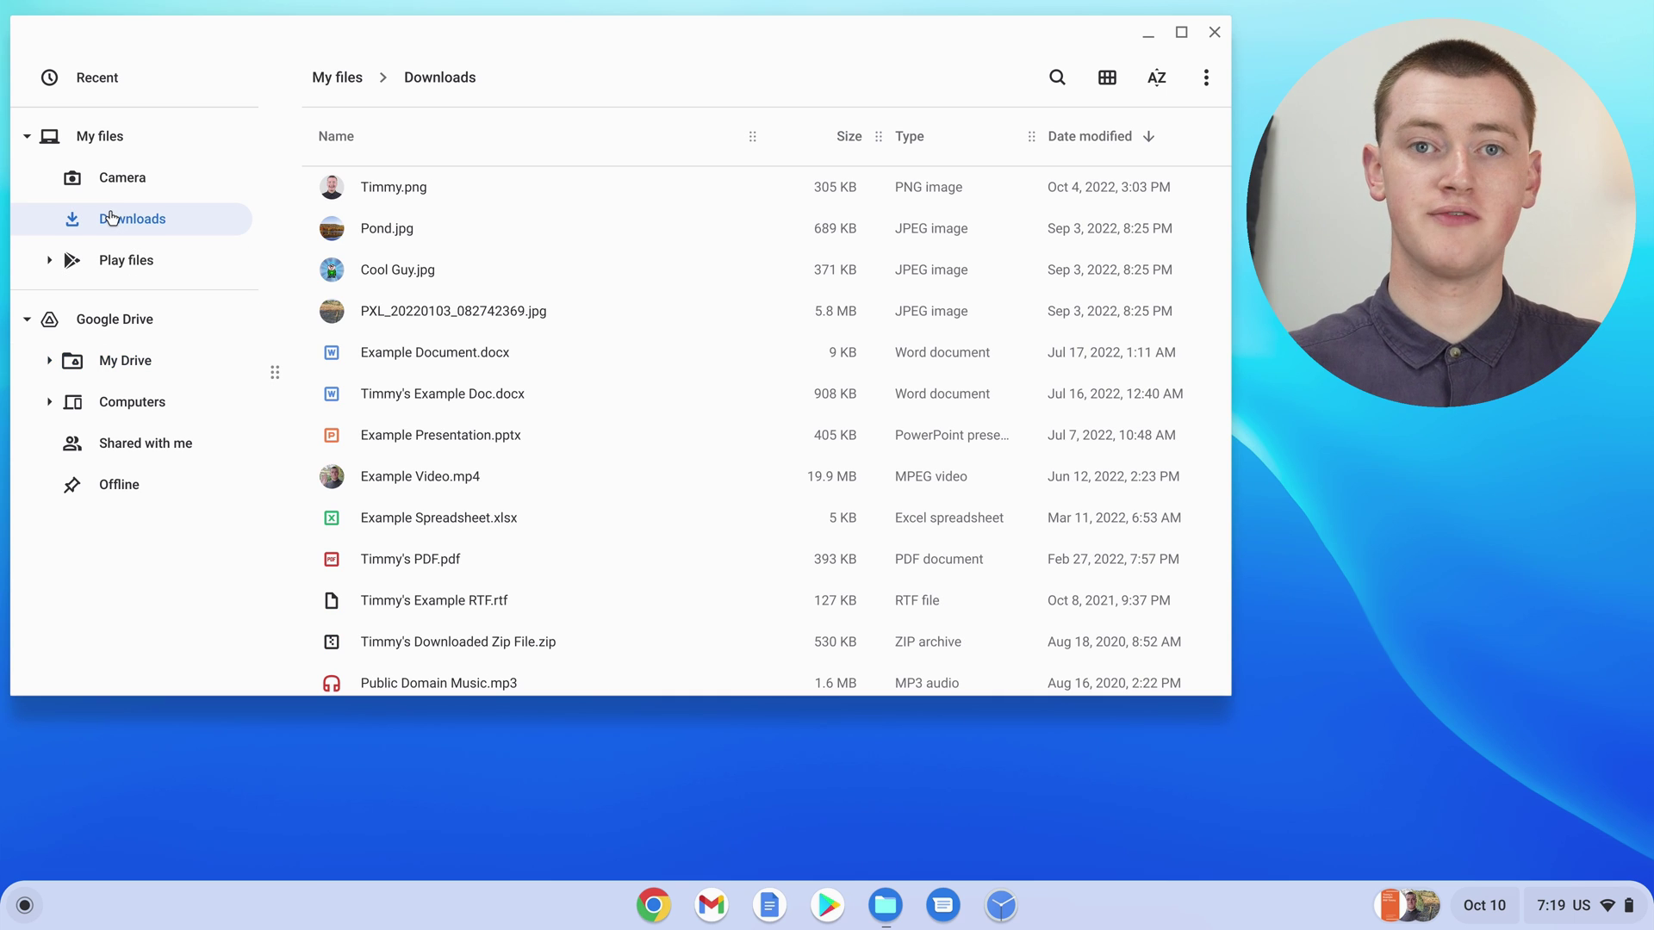